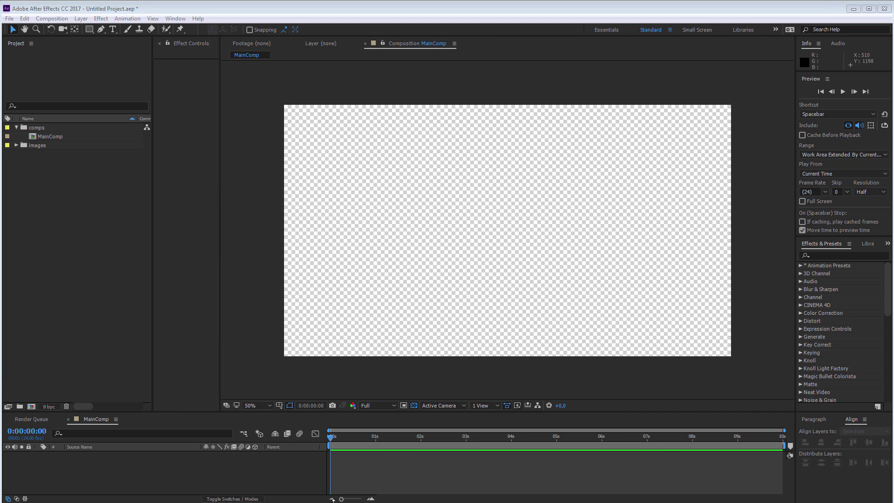
- Add lunchbreak.jpg from the images folder to MainComp as a layer
click(17, 144)
click(67, 163)
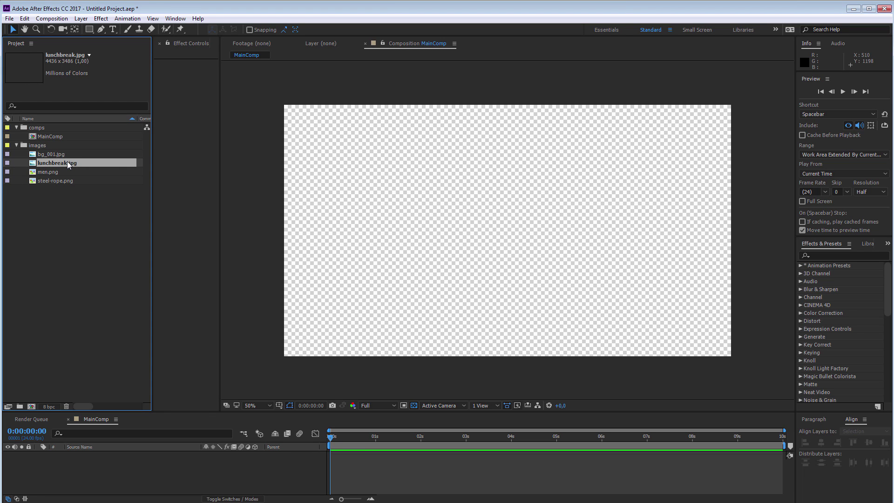
drag(67, 162, 105, 456)
key(comma)
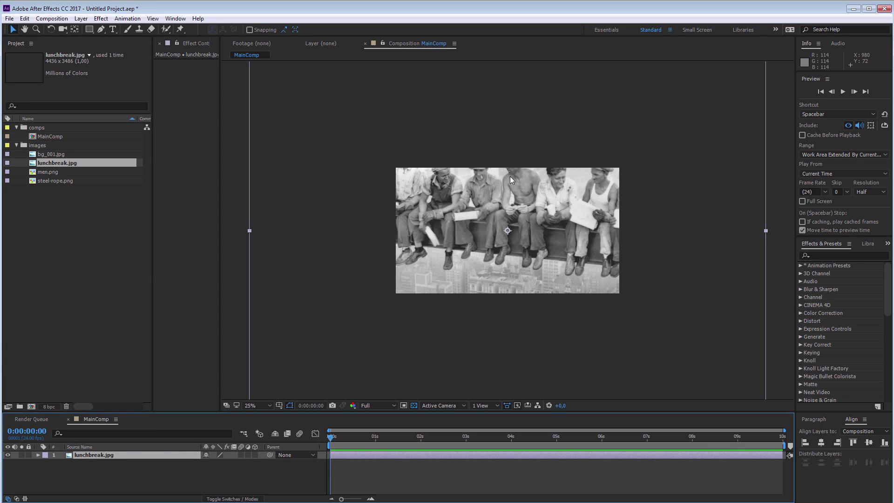
- Scale the lunchbreak.jpg layer to 44% and fit the view to the comp
key(s)
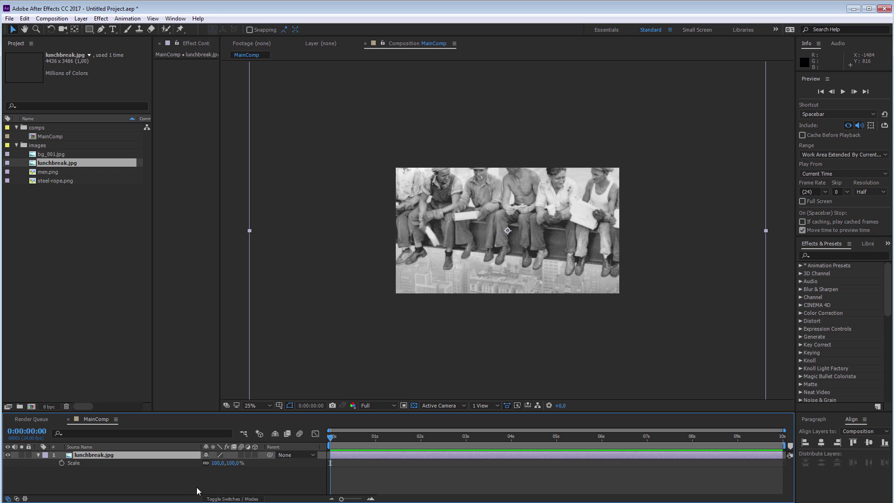
click(233, 463)
text(44)
key(Return)
key(period)
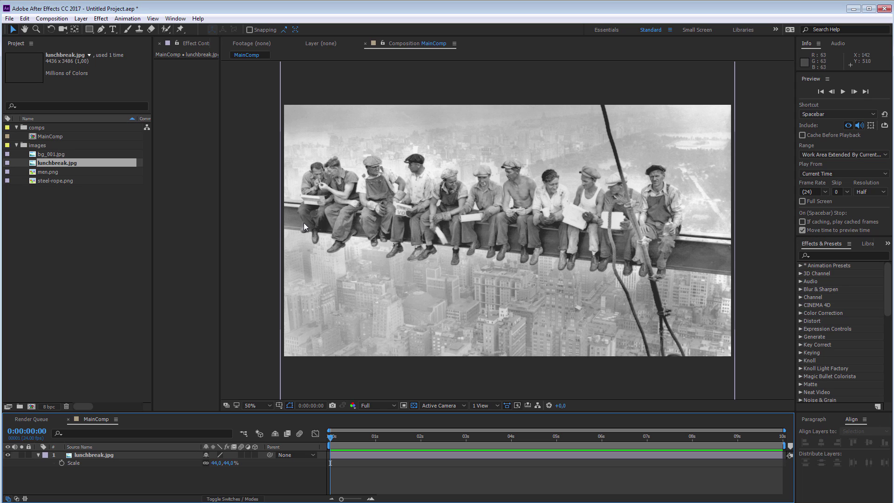
- With the Pen tool, zoom in on the leftmost workers and select the lunchbreak.jpg layer
key(period)
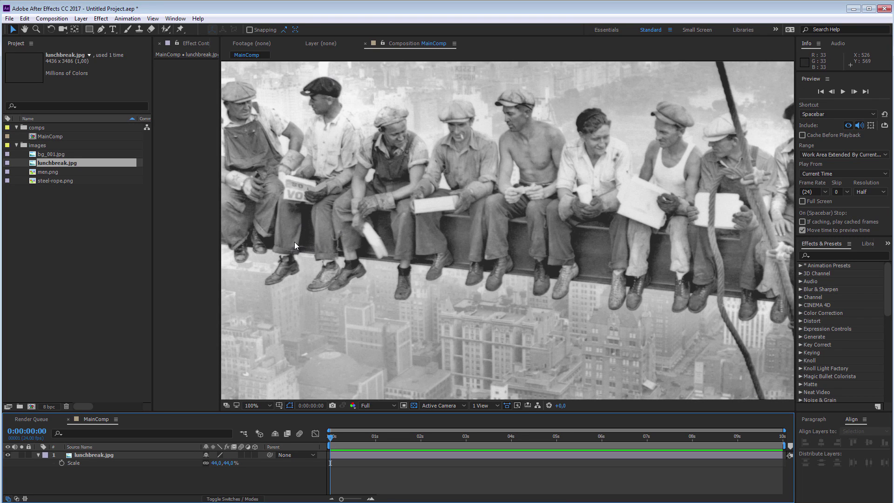
drag(294, 242, 516, 270)
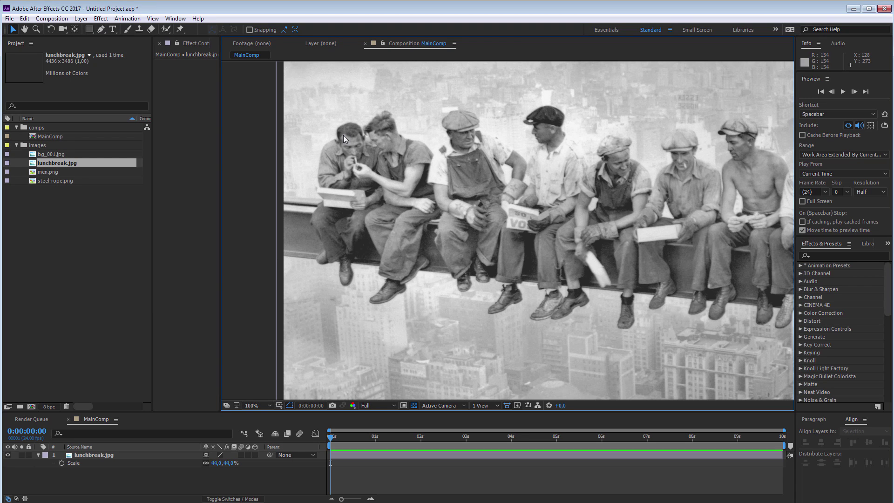
key(g)
key(period)
key(period)
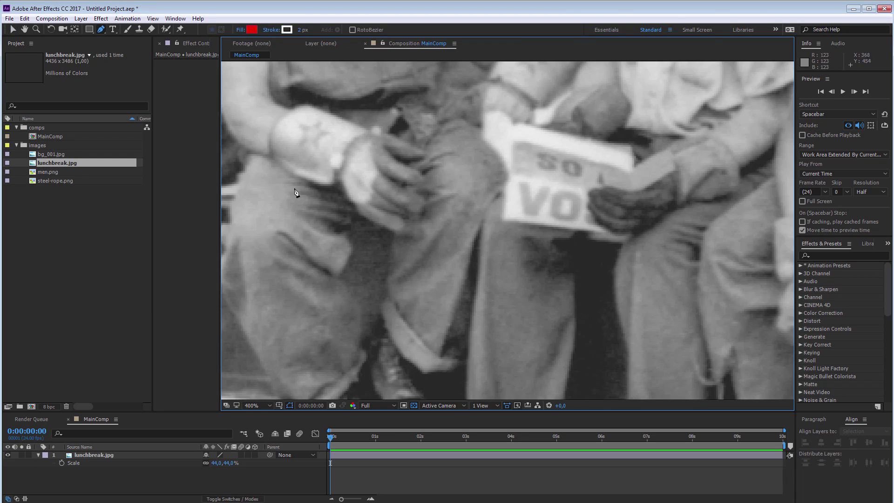
key(comma)
key(comma)
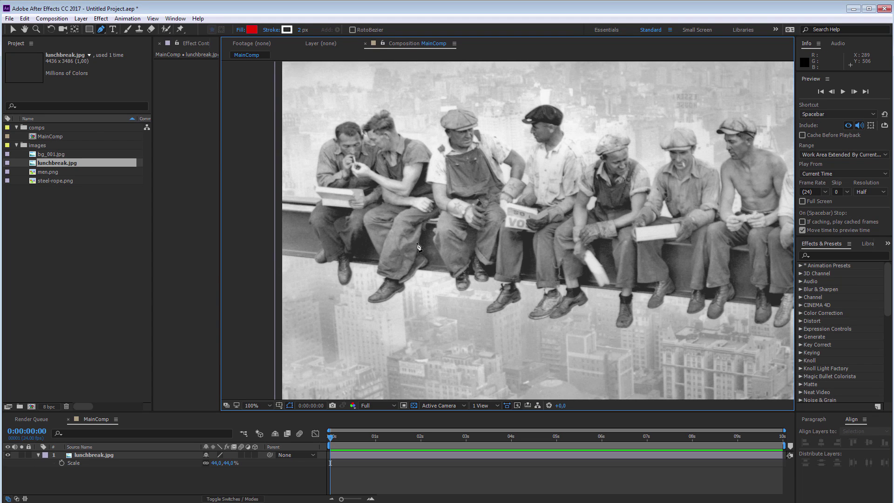
key(period)
key(period)
click(80, 465)
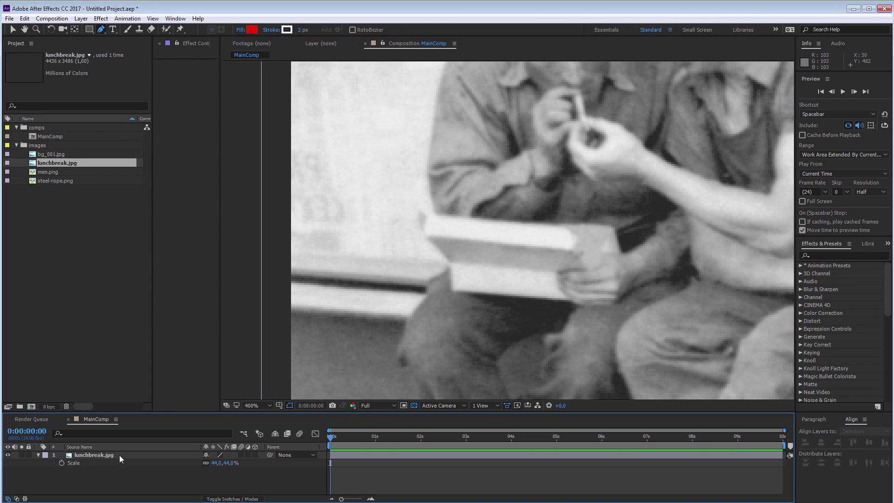
click(86, 456)
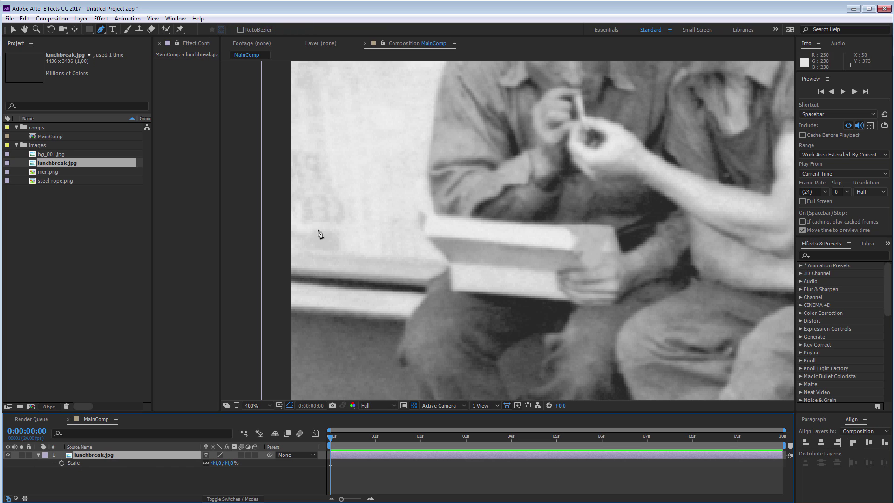
- Trace mask points from below the box, around its corner, and up the left worker's side
click(284, 250)
click(352, 258)
click(435, 258)
click(448, 261)
click(424, 235)
click(419, 209)
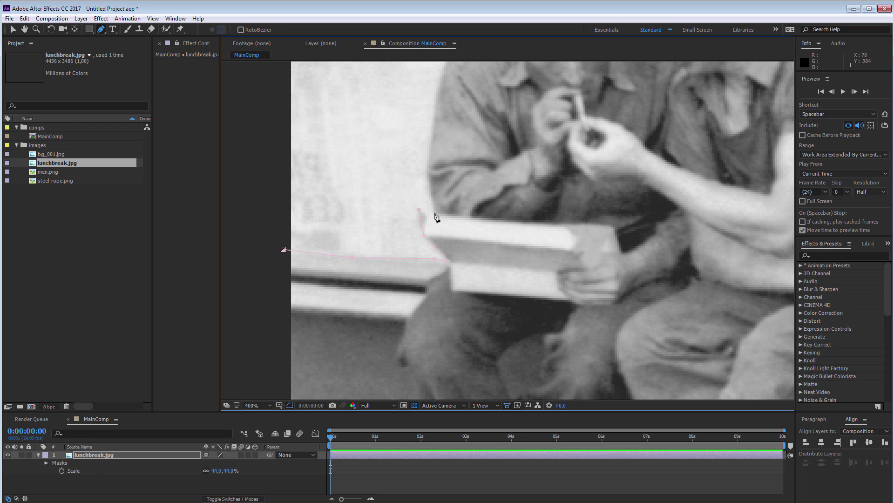
click(435, 212)
drag(429, 179, 428, 165)
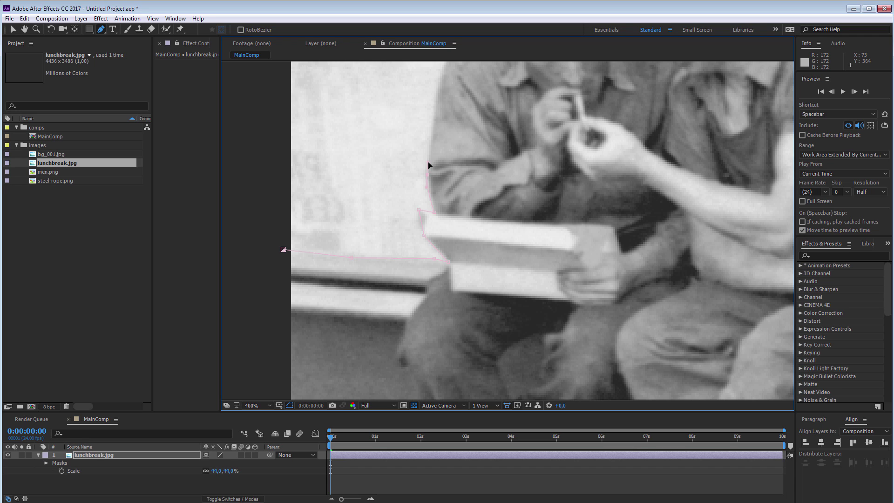
drag(430, 165, 516, 149)
scroll(419, 210, up, 4)
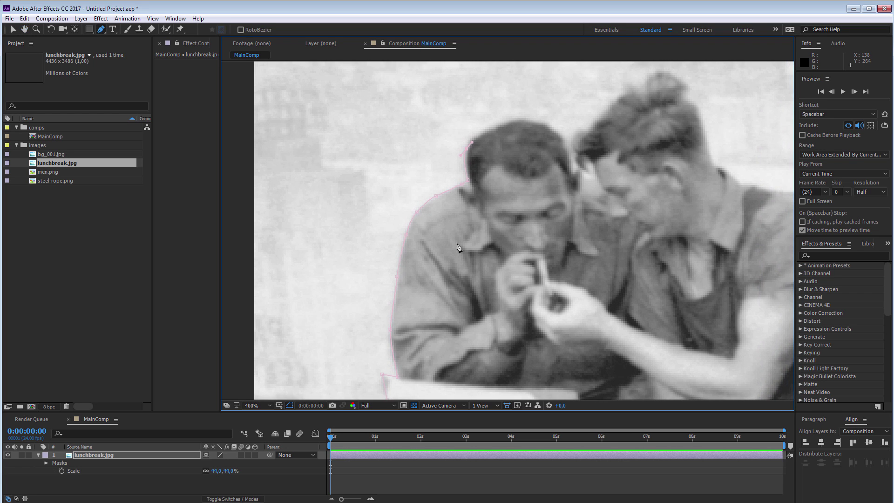
- Add men.png to MainComp above the photo and hide the lunchbreak.jpg layer
click(50, 173)
scroll(459, 200, down, 2)
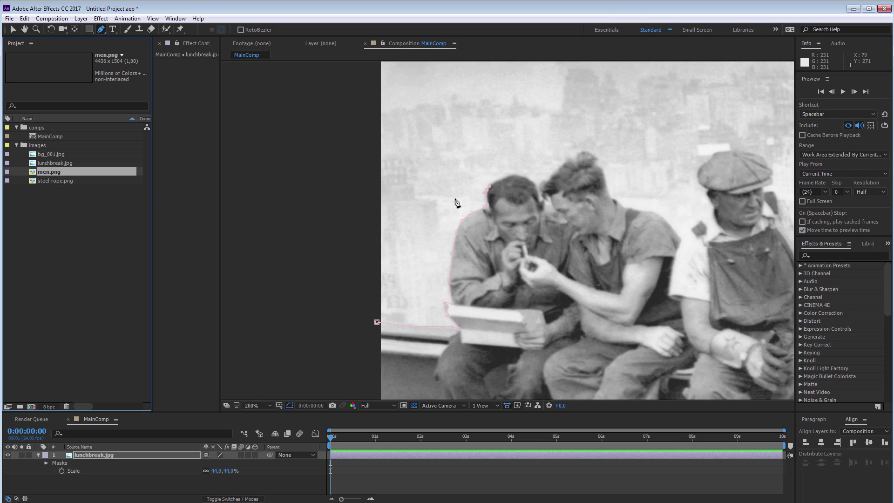
key(comma)
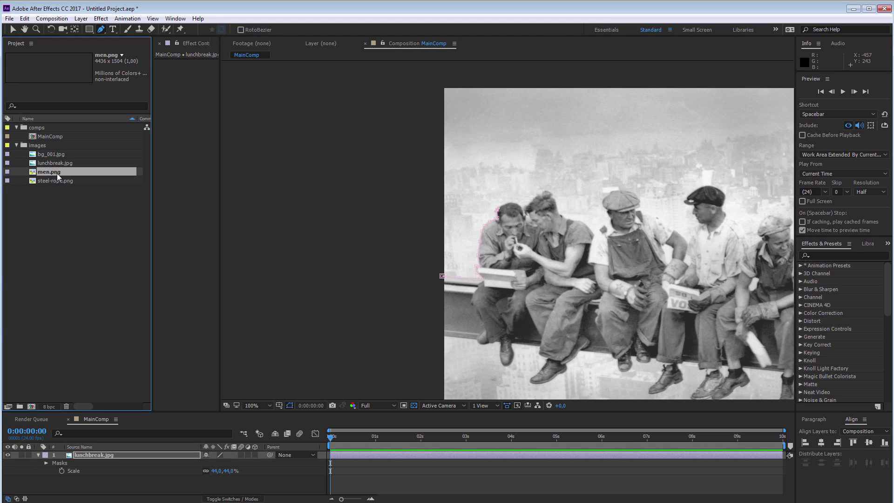
drag(59, 171, 89, 454)
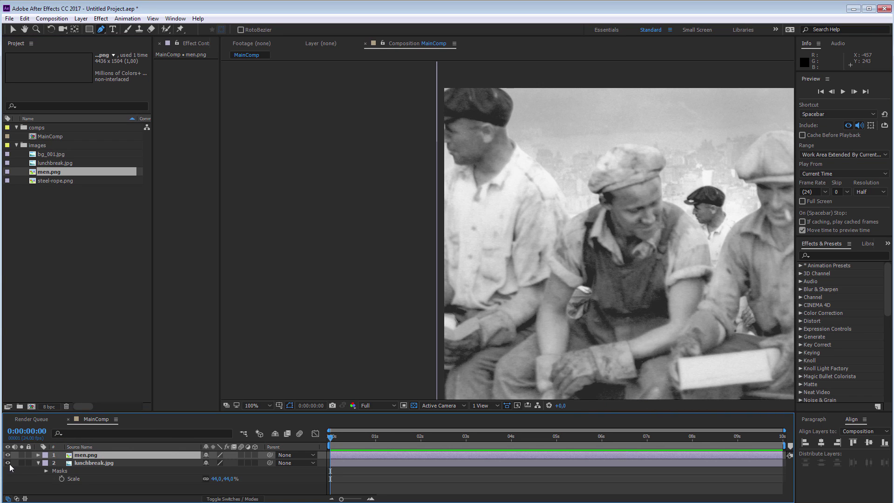
click(8, 463)
- Scale the men.png cutout down to fit the frame and nudge it slightly right
key(comma)
key(comma)
key(comma)
key(comma)
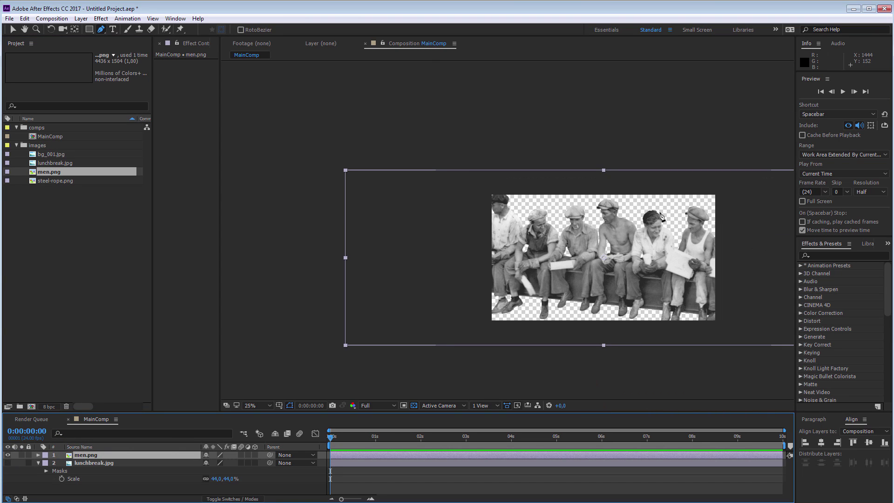
key(v)
key(comma)
drag(685, 200, 654, 219)
key(period)
key(period)
key(period)
key(period)
key(period)
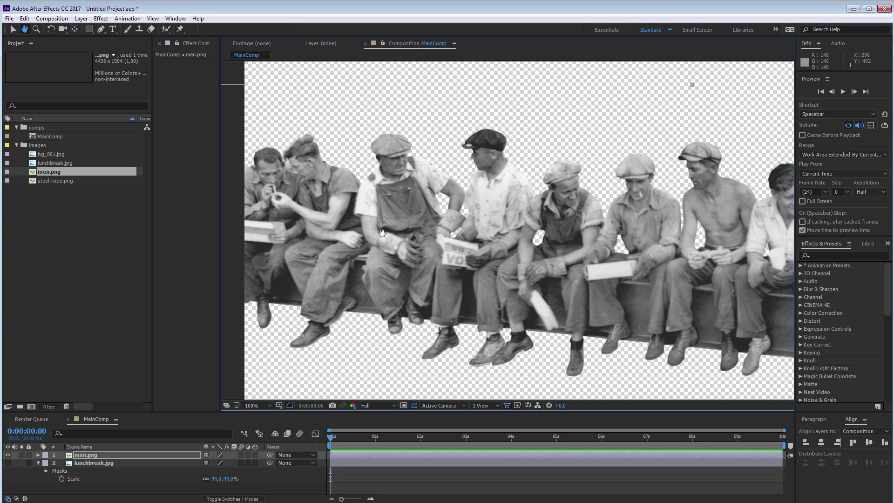
key(comma)
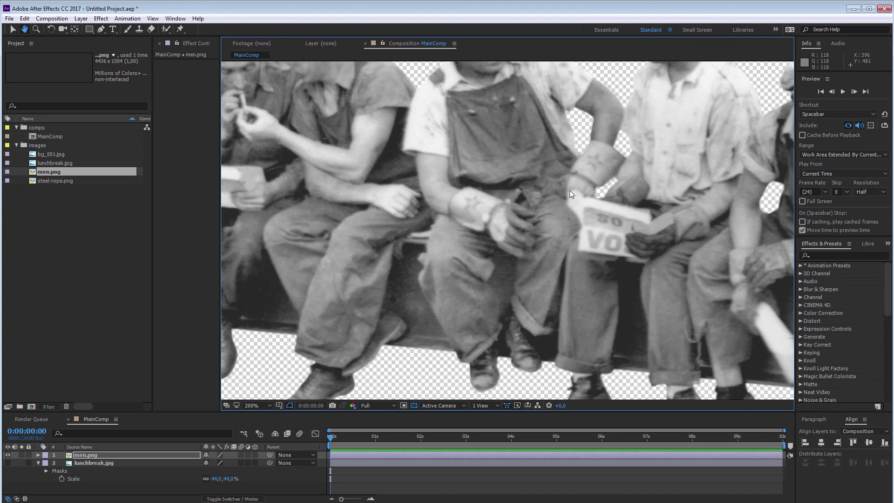
key(comma)
key(comma)
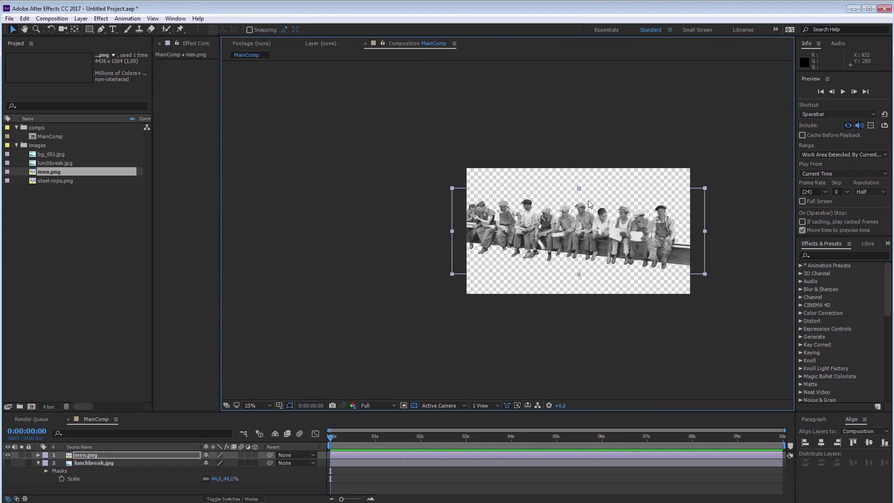
drag(531, 227, 538, 228)
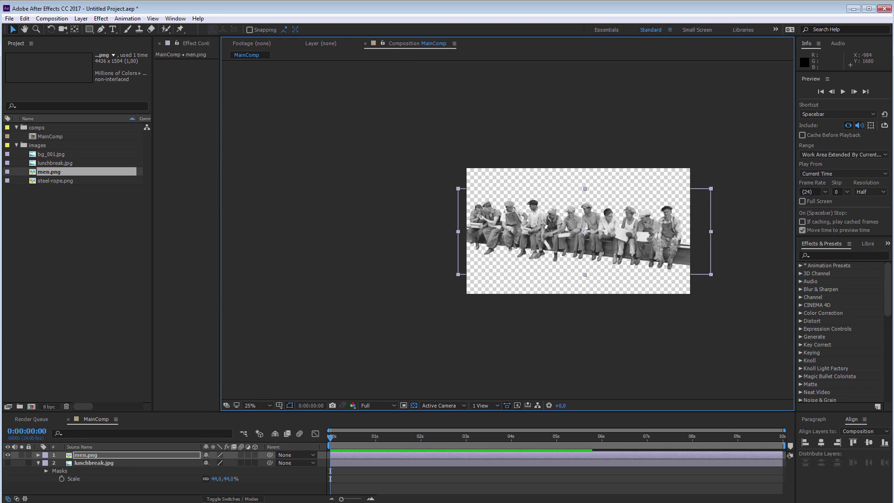
- Rename the men.png layer to MidGround
click(84, 459)
key(Return)
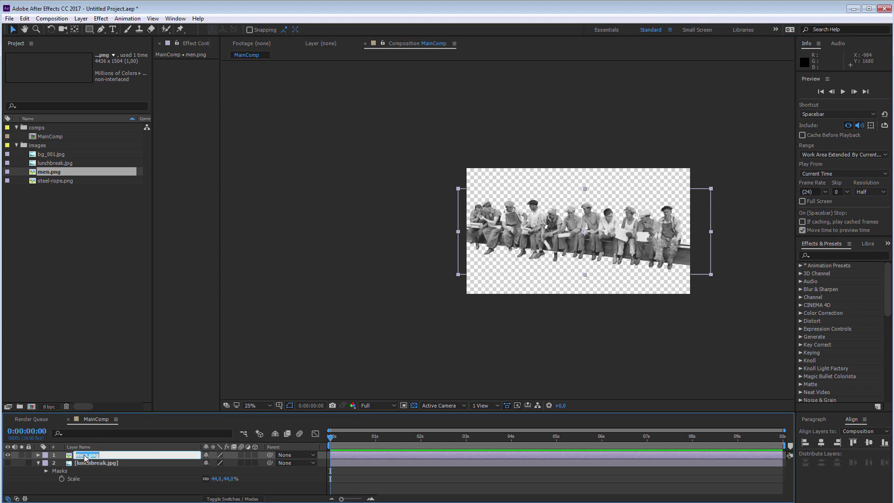
text(MidGround)
key(period)
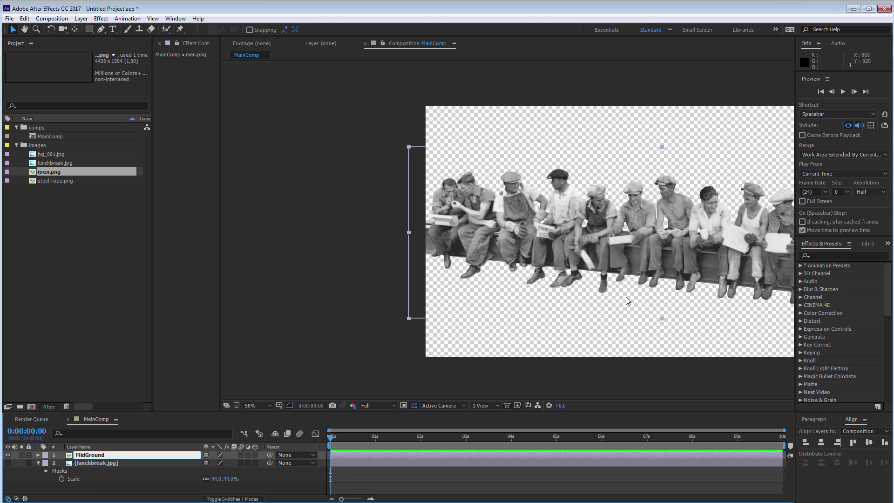
key(period)
key(period)
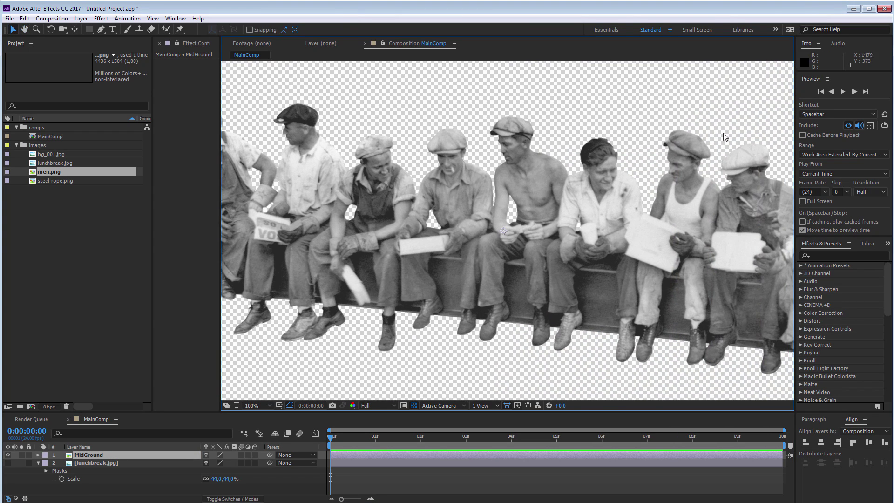
drag(722, 239, 594, 200)
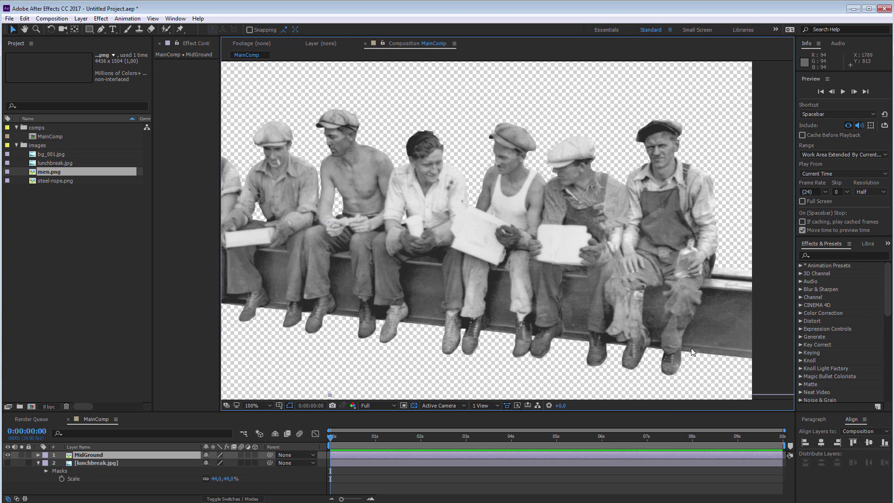
- Add bg_001.jpg to MainComp and hide the workers layer so only the city shows
click(55, 154)
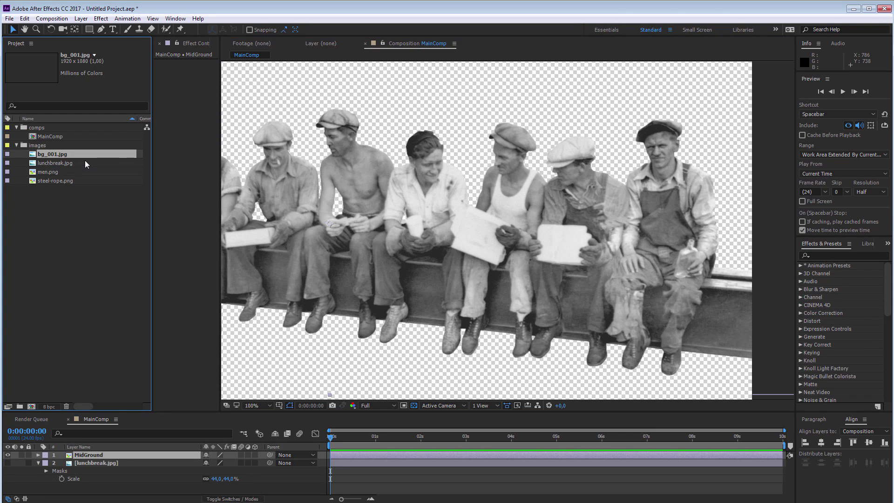
drag(77, 156, 115, 488)
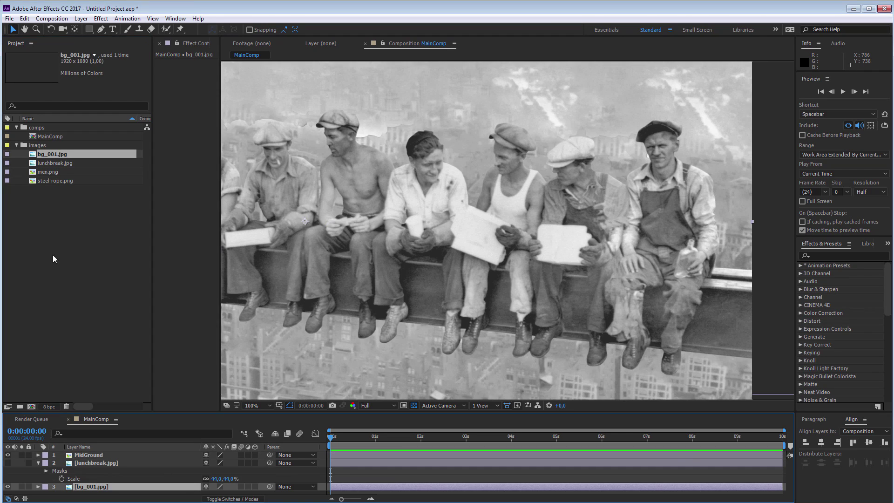
click(8, 456)
scroll(784, 202, down, 2)
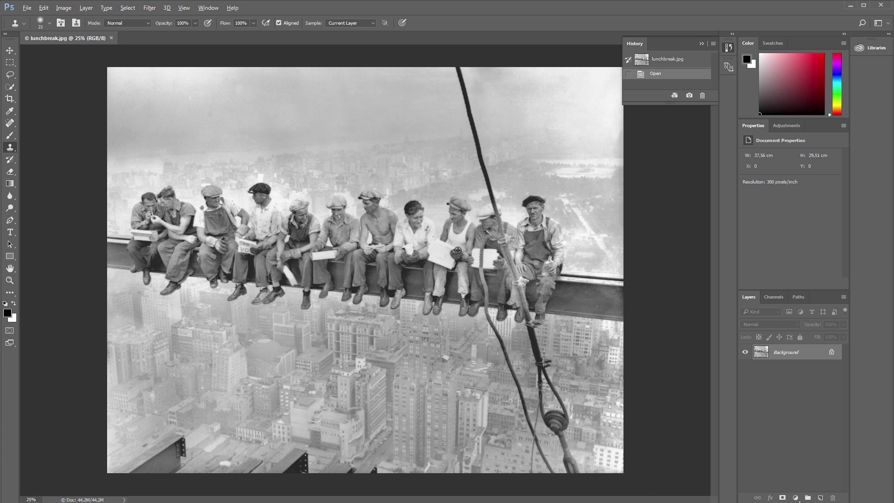
- Zoom in on the middle workers and pan over to the right-hand workers crossed by the pole
scroll(461, 250, up, 1)
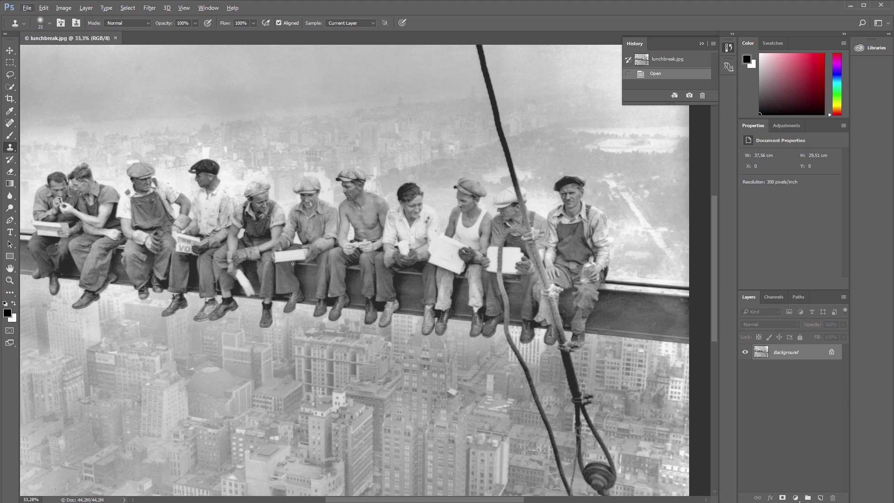
drag(357, 269, 426, 266)
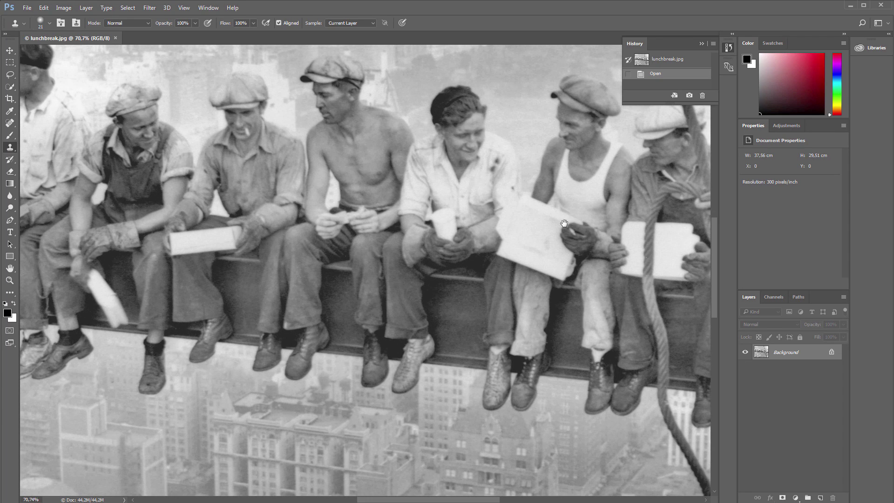
mouse_move(525, 233)
mouse_down()
mouse_move(306, 276)
mouse_move(250, 276)
mouse_up()
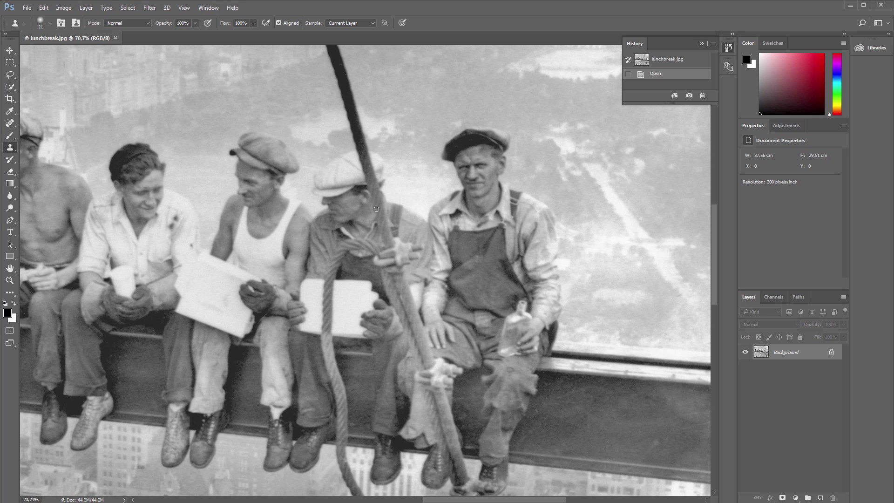
- With the Clone Stamp Tool, paint the pole out of the worker's light cap
right_click(15, 150)
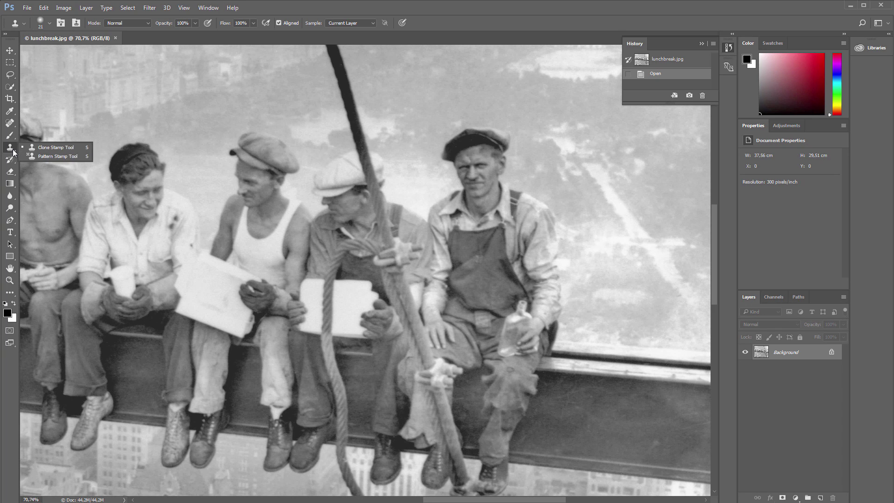
click(53, 147)
scroll(398, 180, up, 3)
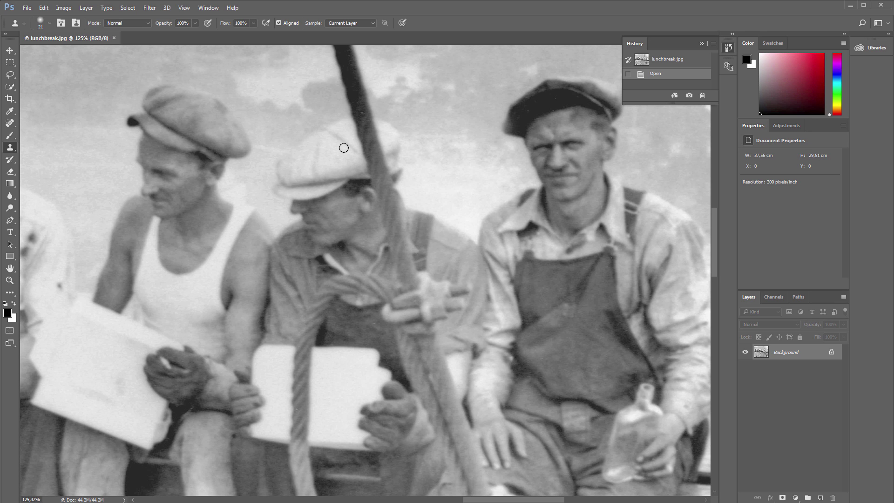
mouse_move(344, 148)
mouse_down()
mouse_move(368, 145)
mouse_move(368, 166)
mouse_move(363, 142)
mouse_up()
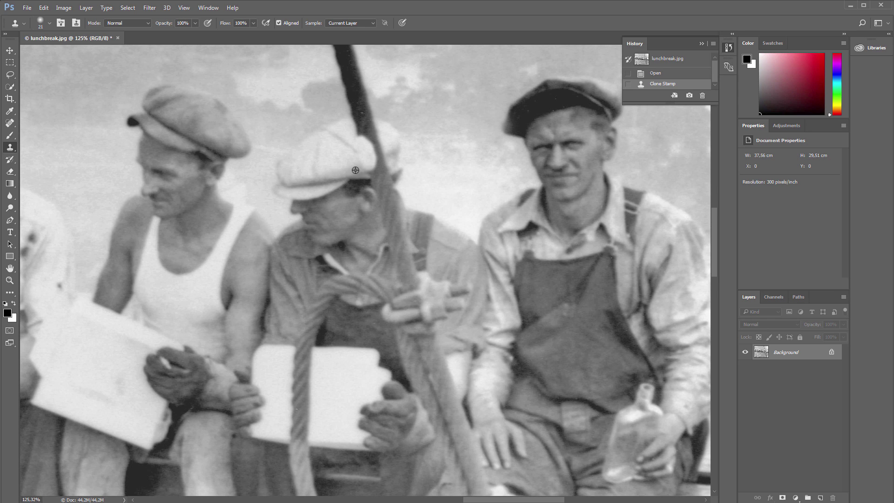
drag(368, 166, 363, 160)
alt+click(347, 141)
mouse_move(362, 154)
mouse_down()
mouse_move(349, 118)
mouse_move(370, 146)
mouse_move(392, 151)
mouse_move(377, 161)
mouse_up()
alt+click(336, 150)
mouse_move(375, 128)
mouse_down()
mouse_move(391, 152)
mouse_move(374, 126)
mouse_move(358, 122)
mouse_move(370, 123)
mouse_move(392, 151)
mouse_move(377, 156)
mouse_move(395, 155)
mouse_move(375, 161)
mouse_up()
- Clone over the pole across the cap brim, face, cheek, neck and collar
key(alt)
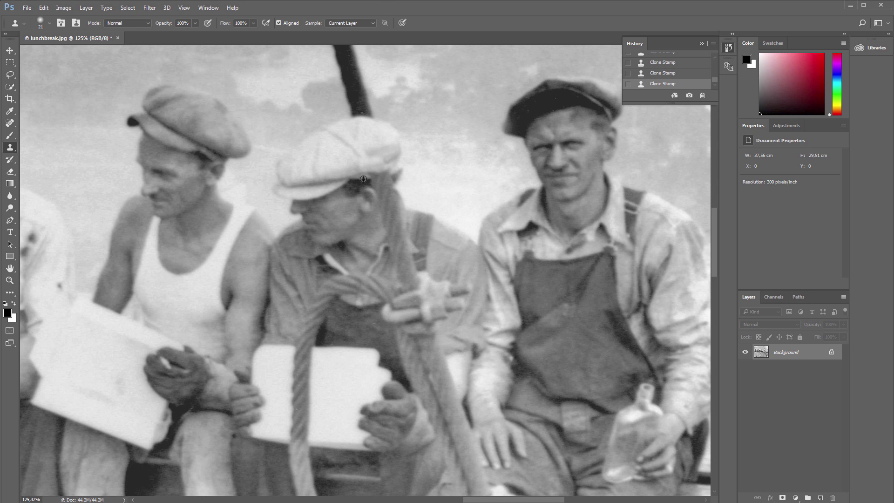
alt+click(362, 179)
alt+click(361, 186)
drag(390, 182, 397, 173)
alt+click(386, 214)
mouse_move(392, 210)
mouse_down()
mouse_move(364, 225)
mouse_move(388, 216)
mouse_move(376, 233)
mouse_move(386, 245)
mouse_move(400, 236)
mouse_move(388, 253)
mouse_move(400, 259)
mouse_move(440, 176)
mouse_move(414, 252)
mouse_move(412, 224)
mouse_move(406, 248)
mouse_up()
alt+click(369, 228)
alt+click(418, 228)
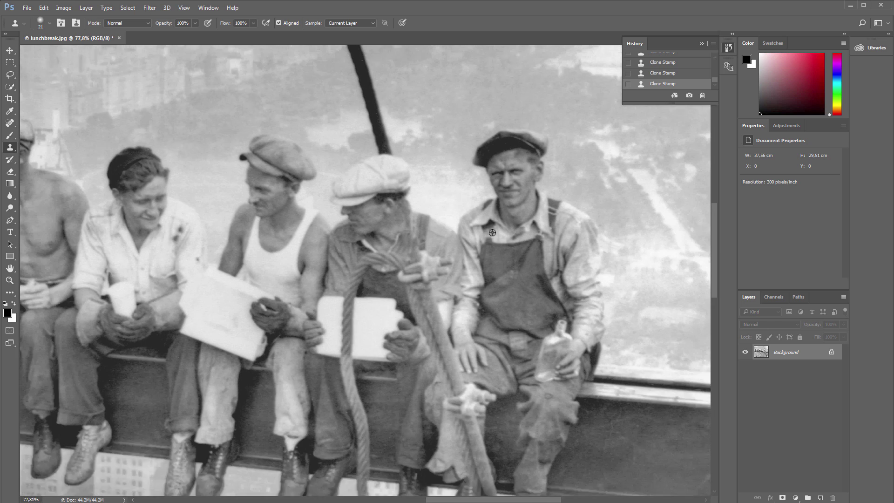
scroll(461, 232, down, 6)
scroll(482, 232, down, 1)
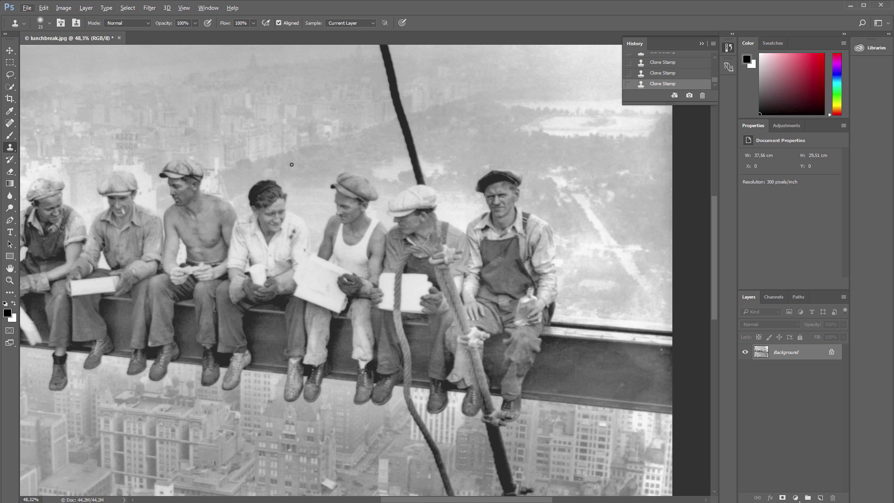
- Enlarge the clone brush to 133 and paint sky over the cable above the men's heads
scroll(463, 169, up, 1)
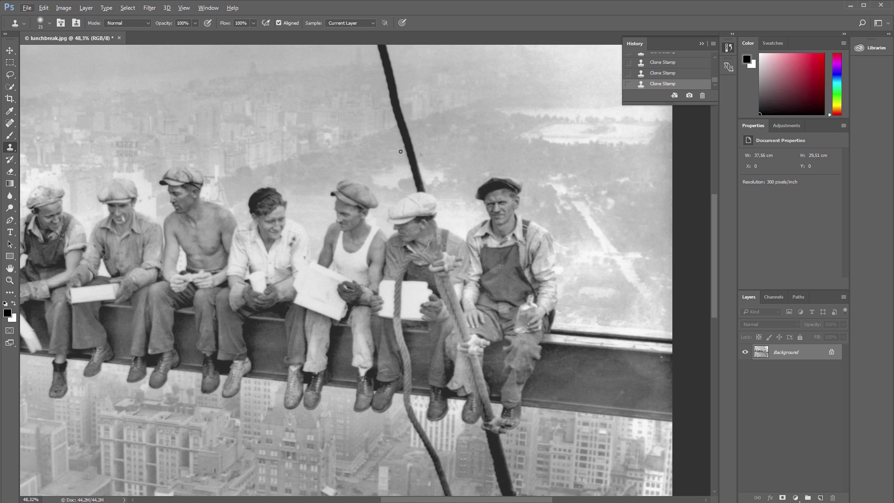
alt+right_click(436, 140)
alt+click(465, 140)
mouse_move(411, 144)
mouse_down()
mouse_move(402, 124)
mouse_move(419, 166)
mouse_move(434, 170)
mouse_move(417, 181)
mouse_up()
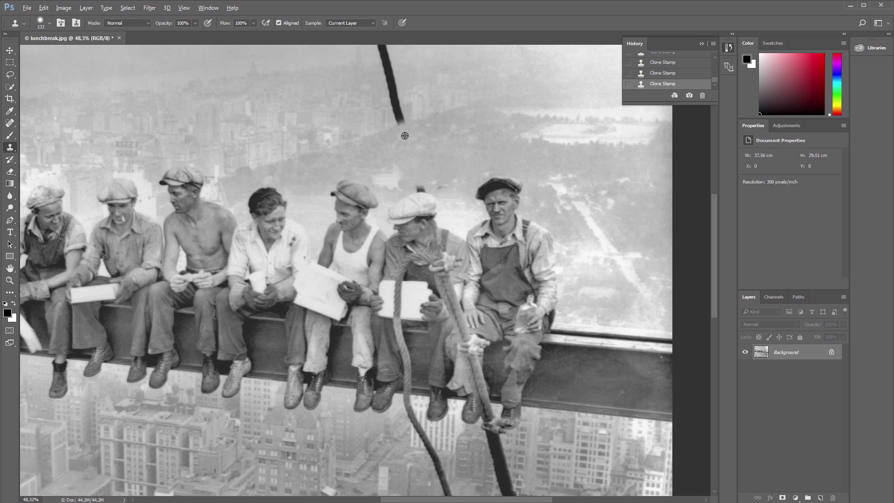
click(402, 111)
click(392, 88)
scroll(429, 179, down, 2)
scroll(432, 183, down, 2)
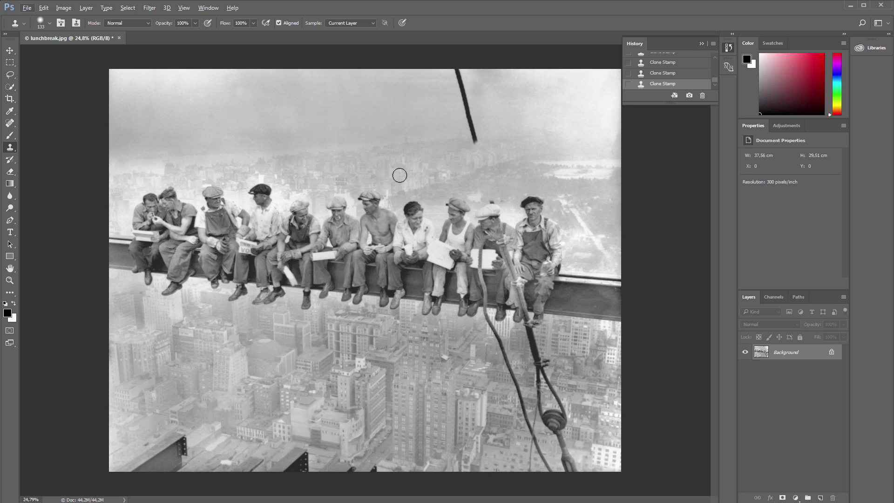
- Use the Spot Healing Brush to heal the leftover cable stub into the sky
click(13, 125)
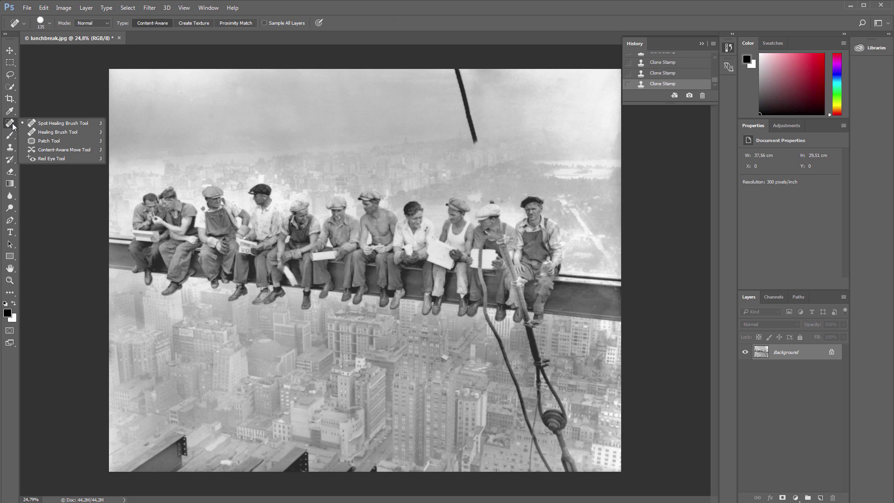
click(63, 124)
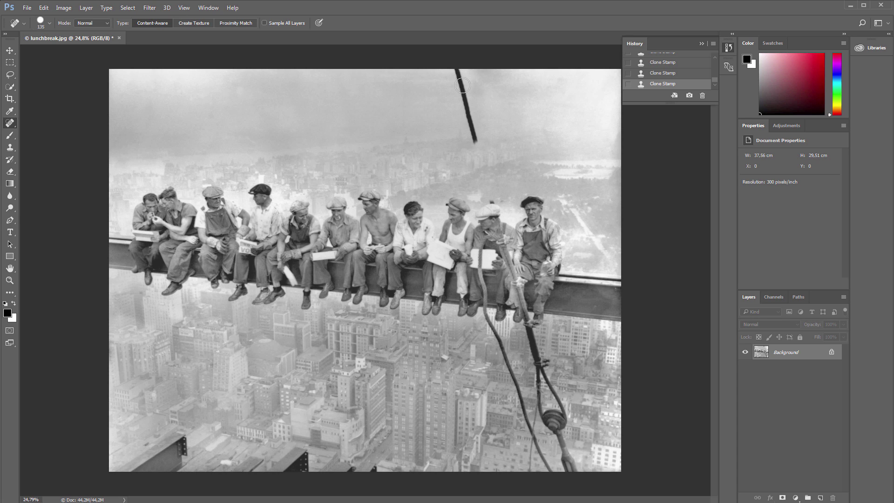
drag(459, 72, 476, 141)
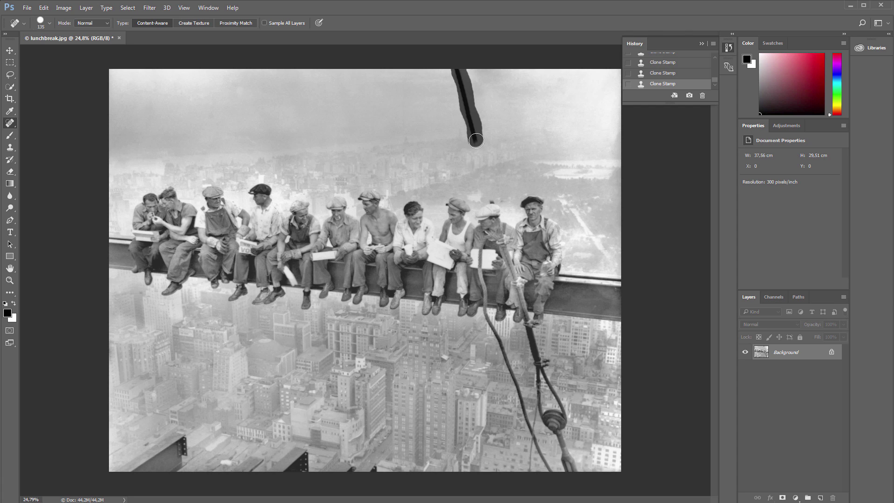
drag(476, 140, 476, 140)
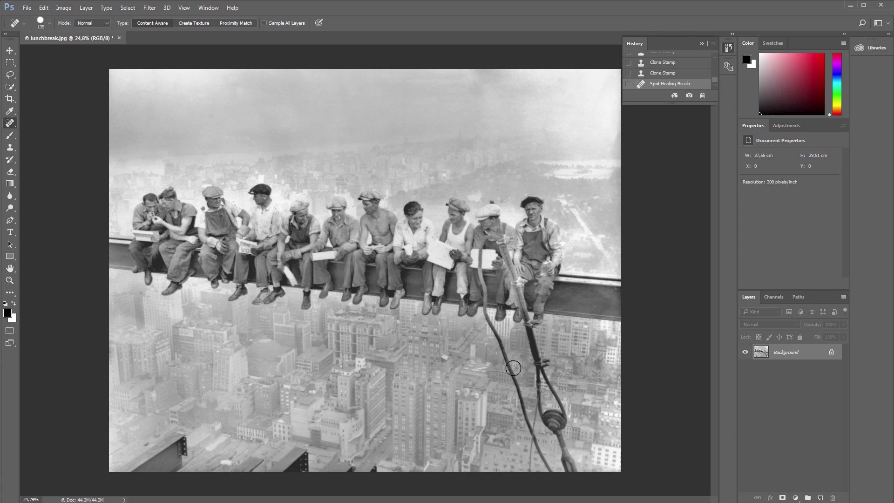
- Enlarge the healing brush to 167 px and heal spots beneath the boot and near the photo's bottom
alt+right_click(489, 389)
drag(489, 389, 497, 387)
scroll(305, 333, up, 5)
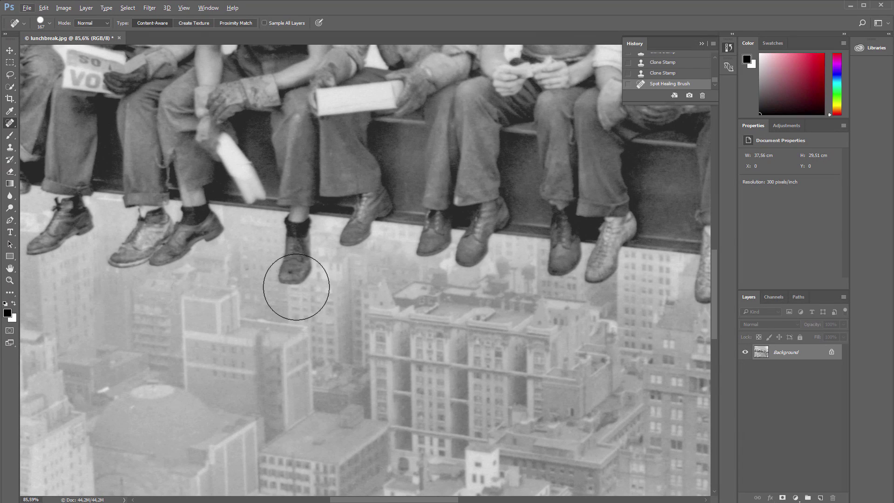
drag(301, 280, 298, 253)
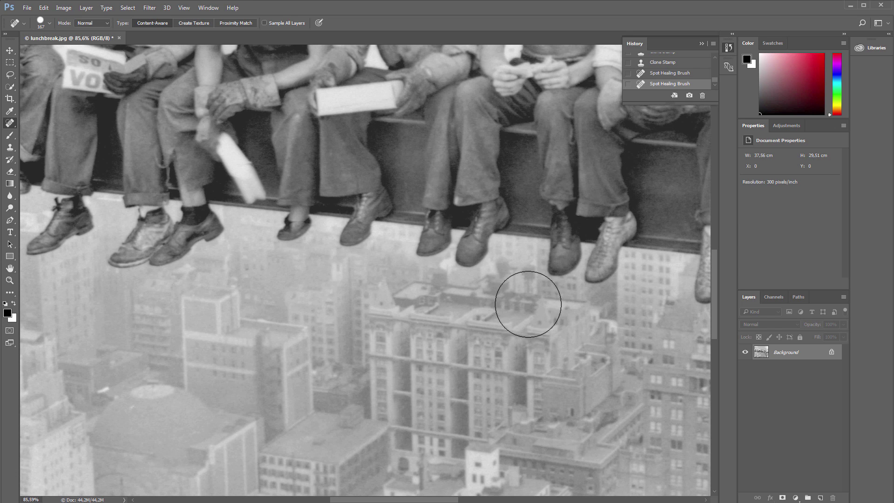
scroll(529, 299, down, 5)
drag(537, 354, 203, 333)
drag(485, 352, 468, 228)
mouse_move(450, 440)
mouse_down()
mouse_move(457, 370)
mouse_move(413, 229)
mouse_up()
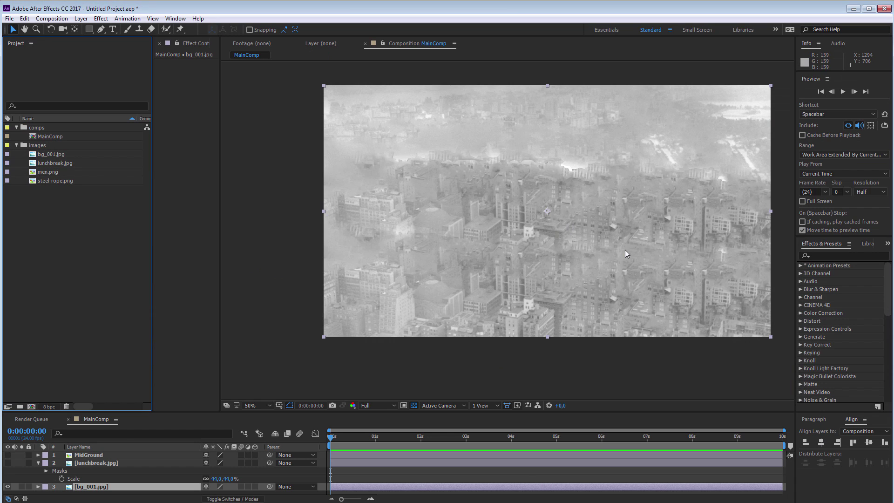
- Make the MidGround workers layer visible again and nudge it slightly upward
drag(625, 250, 579, 260)
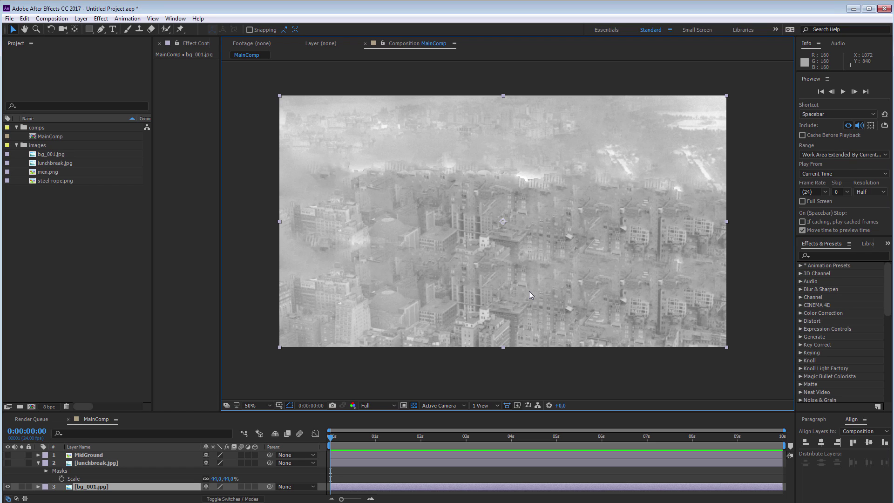
click(88, 456)
click(8, 455)
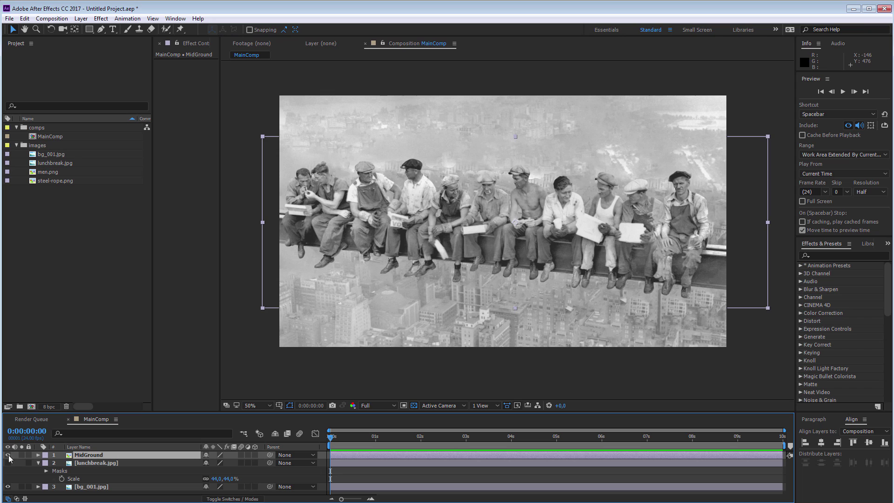
drag(677, 257, 679, 248)
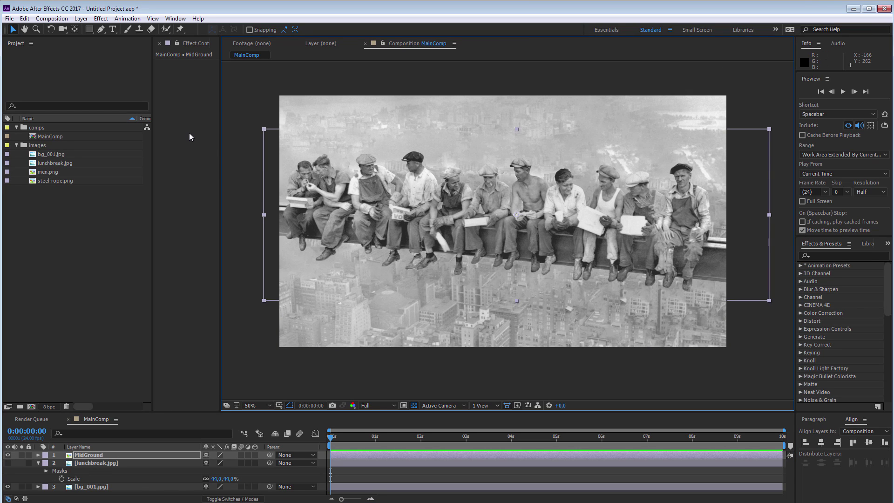
- Add steel-rope.png to MainComp and move it over the beam's right end
drag(55, 180, 96, 451)
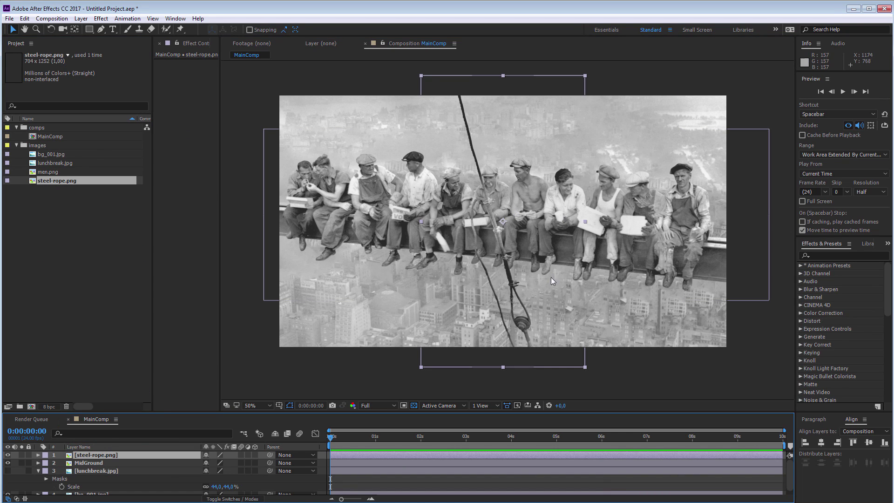
drag(542, 290, 700, 281)
click(437, 385)
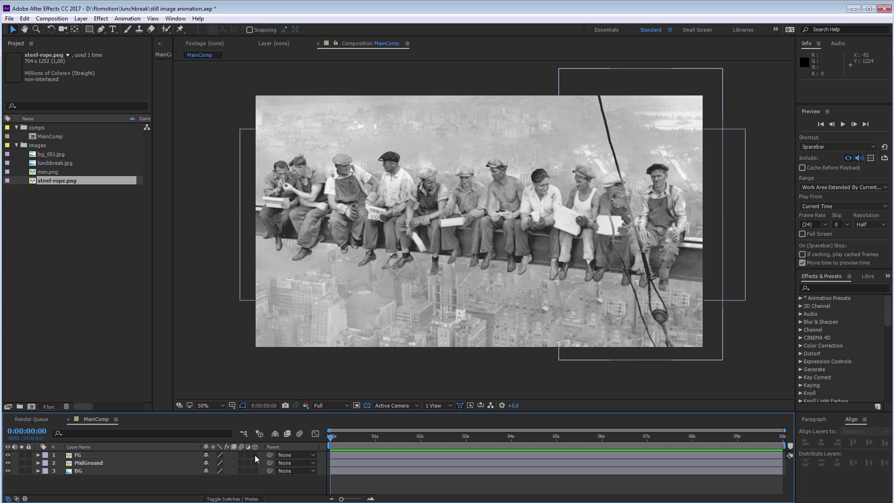
- Turn on the 3D Layer switch for the FG, MidGround and BG layers
click(255, 455)
click(255, 463)
click(255, 471)
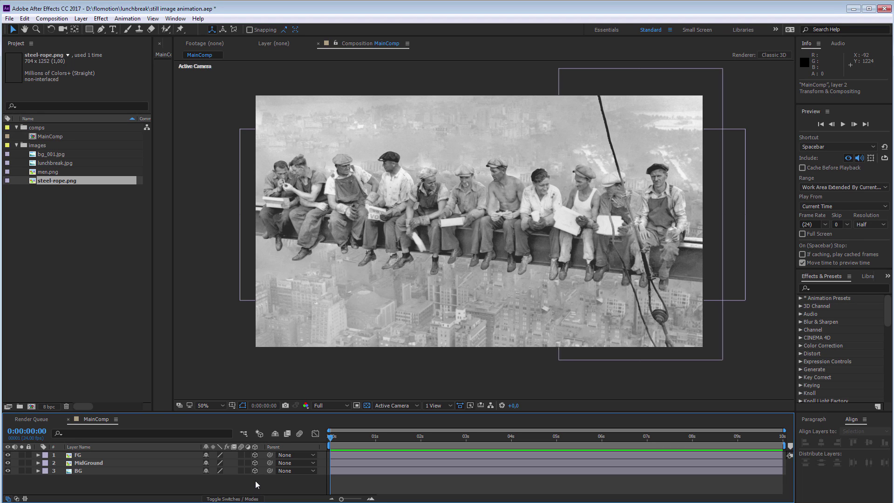
- Create a new camera layer from Layer > New > Camera with a 50 mm focal length
click(39, 19)
mouse_move(81, 19)
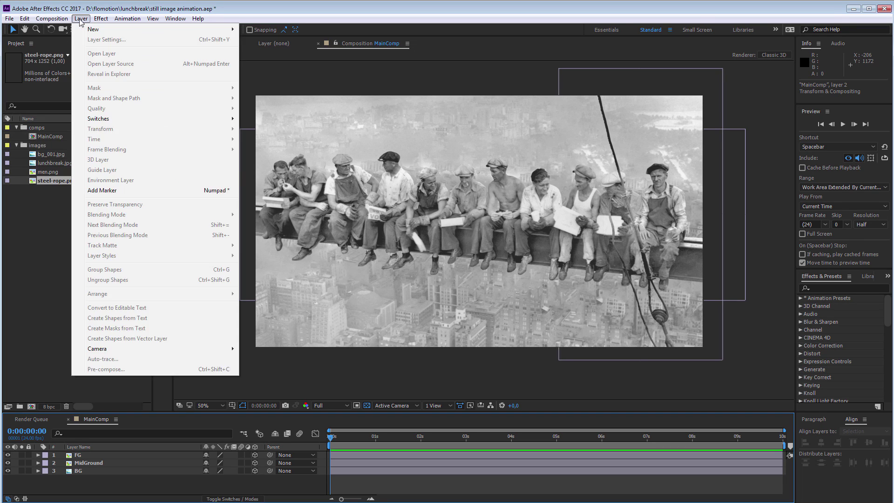
mouse_move(127, 30)
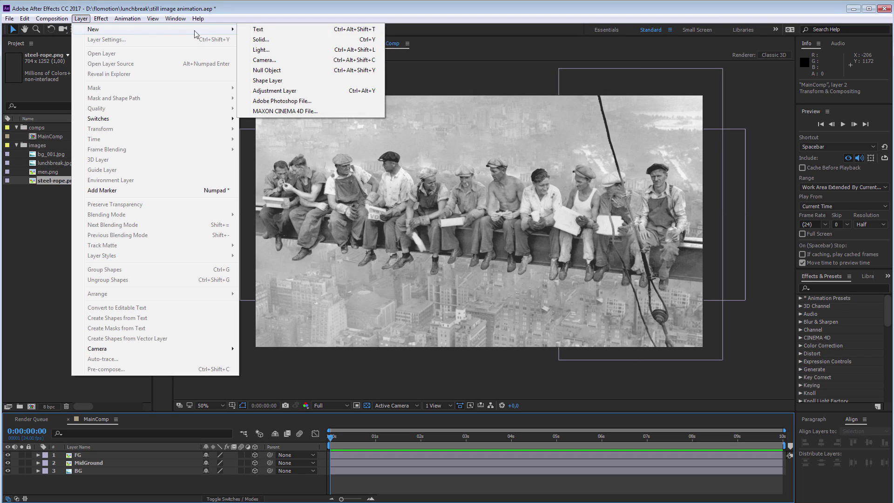
click(277, 60)
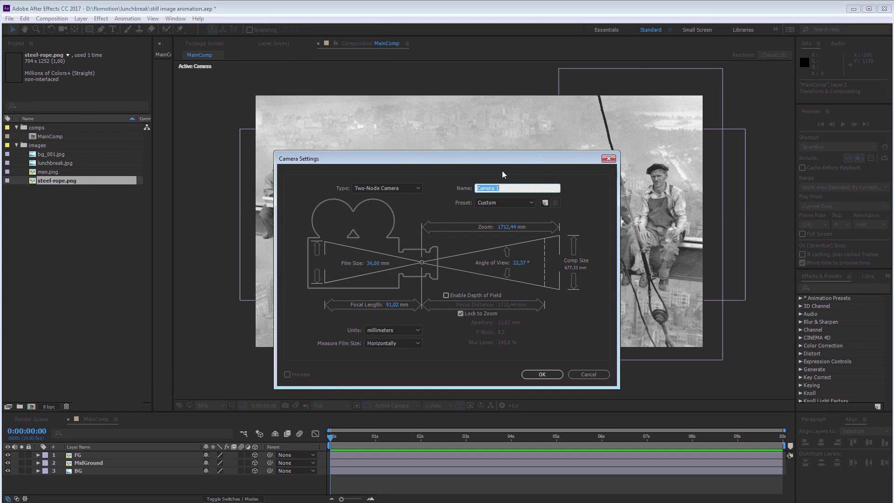
drag(445, 161, 367, 115)
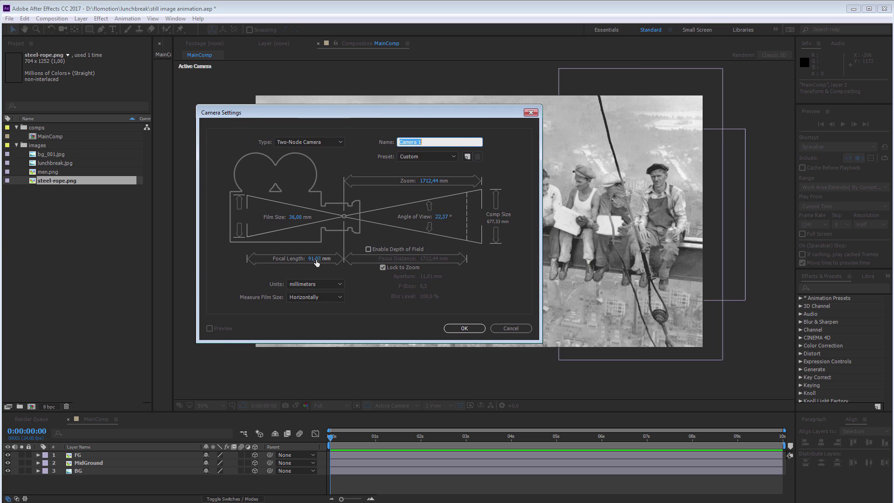
click(316, 259)
text(50)
key(Return)
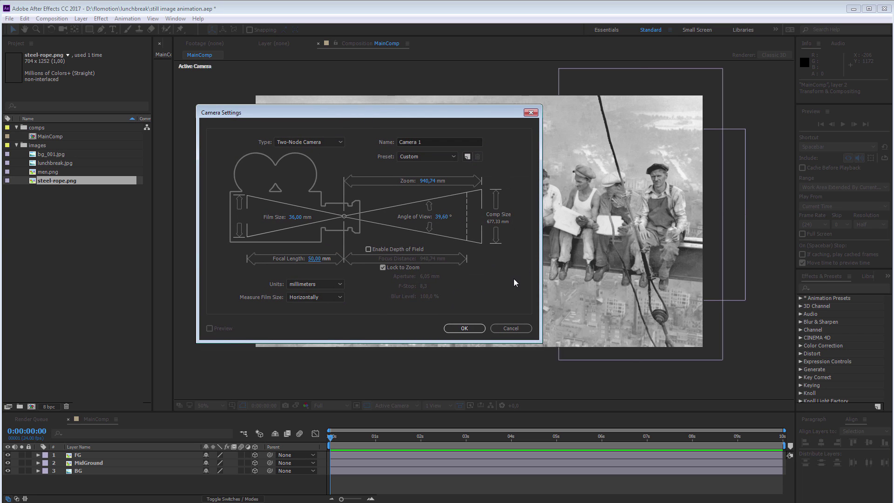
click(478, 329)
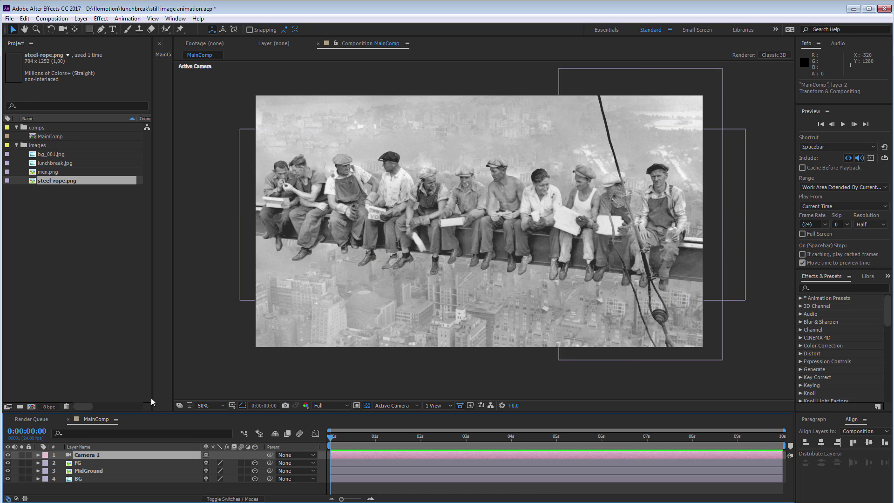
key(c)
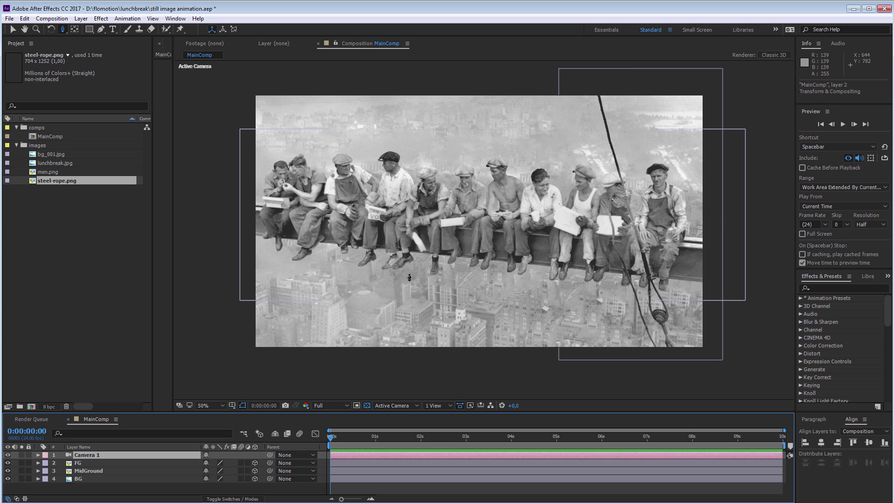
mouse_move(414, 291)
mouse_down()
mouse_move(414, 244)
mouse_move(420, 285)
mouse_move(448, 275)
mouse_move(443, 282)
mouse_up()
key(c)
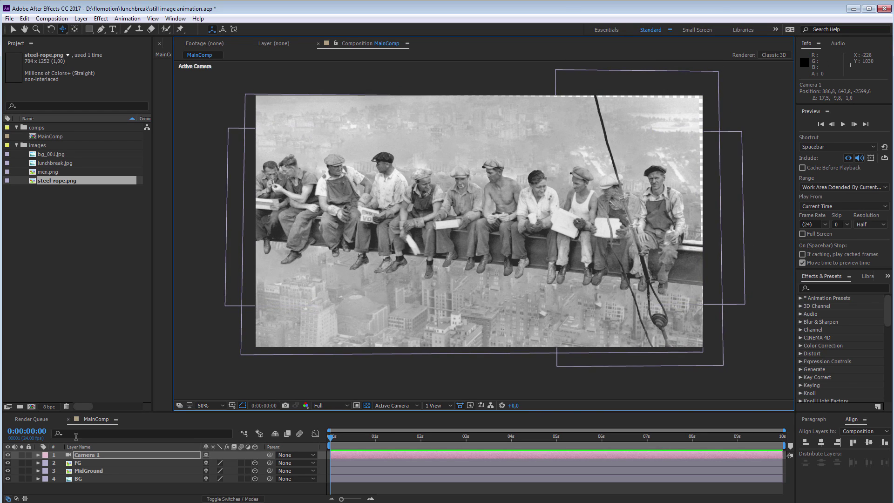
click(38, 455)
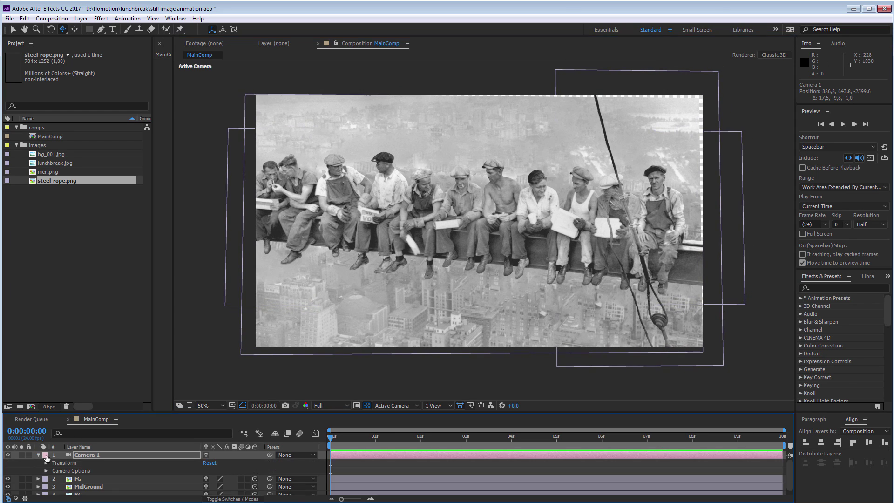
click(210, 463)
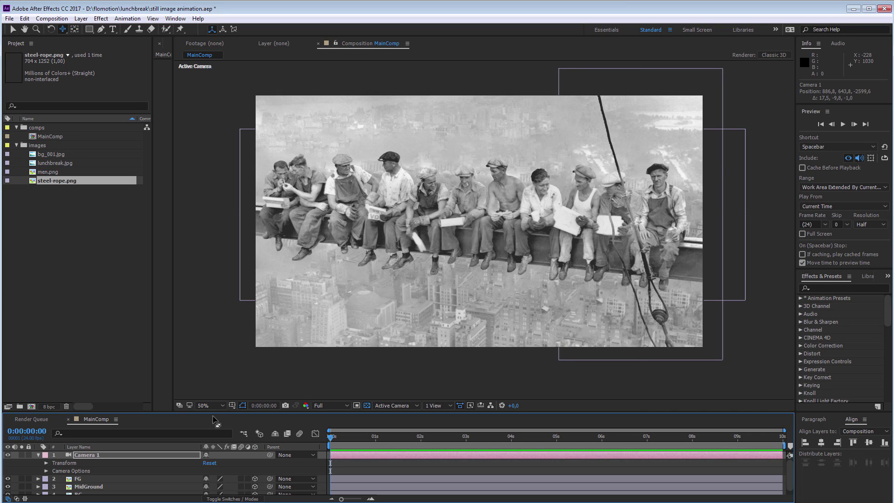
- Push the BG layer back along Z and scale it up to cover the frame
drag(217, 416, 212, 341)
click(38, 384)
click(80, 397)
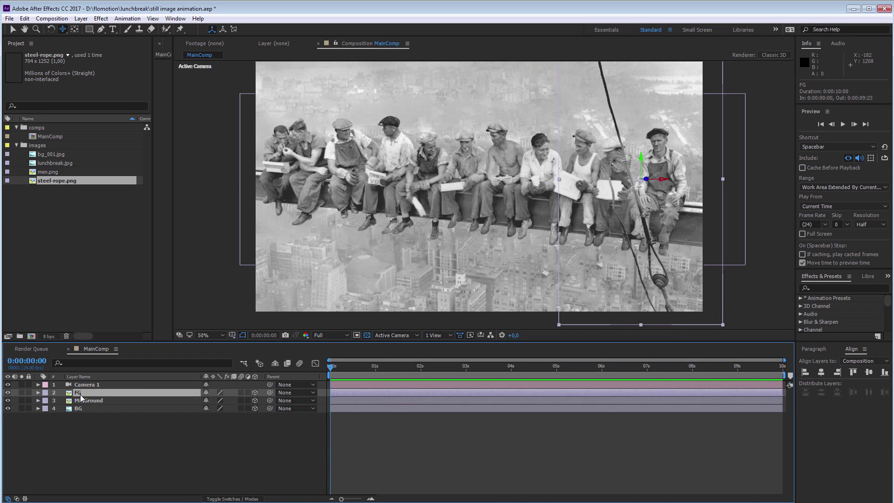
click(108, 408)
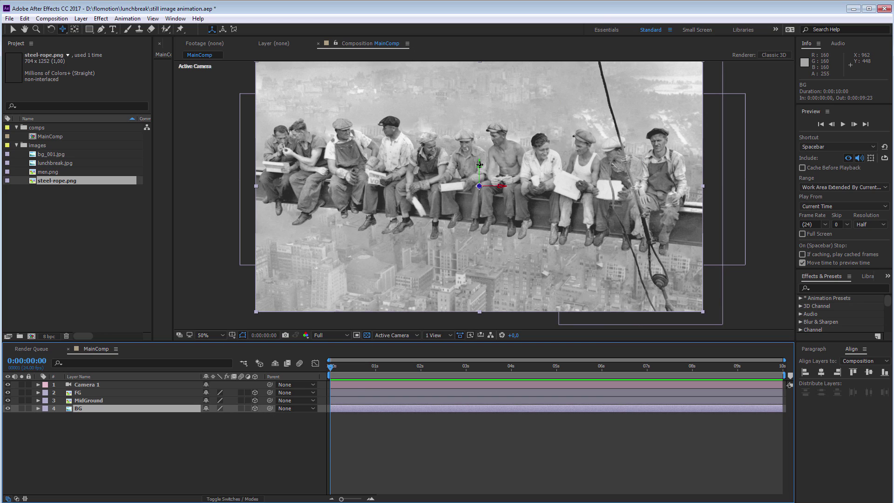
key(v)
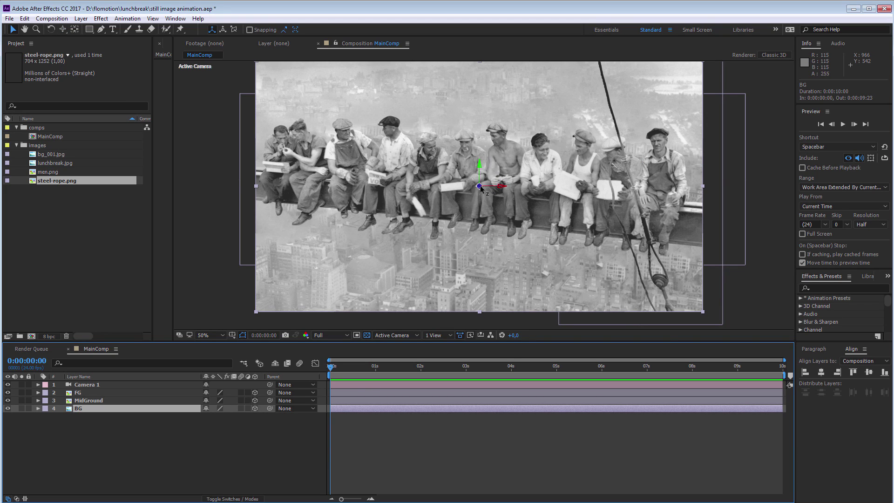
drag(481, 188, 66, 213)
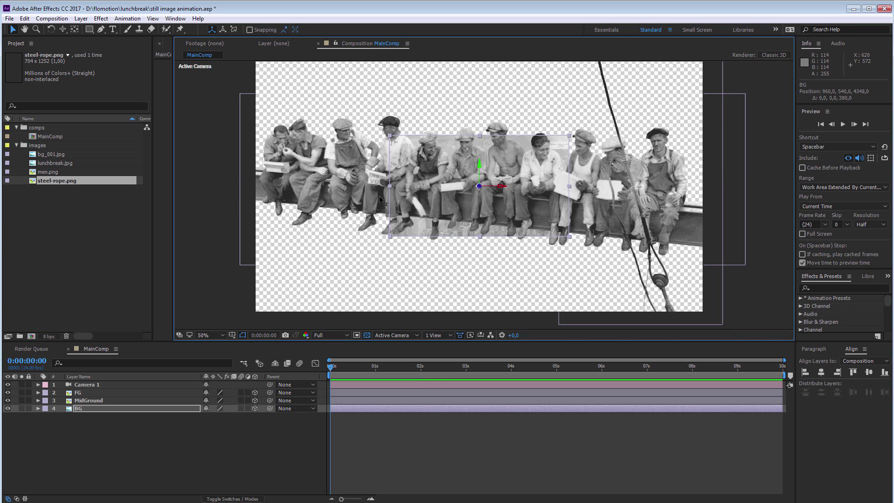
drag(361, 202, 215, 316)
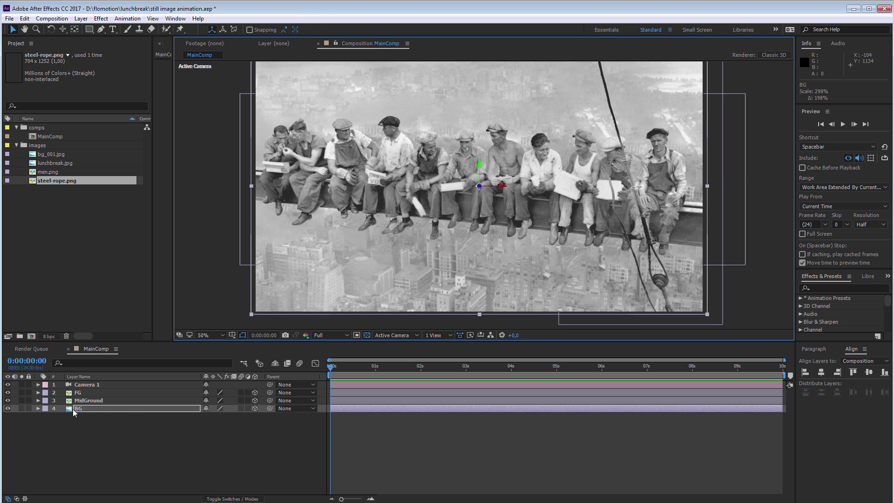
- Pull the FG rope layer toward the camera and zoom the viewer out to 25%
click(93, 393)
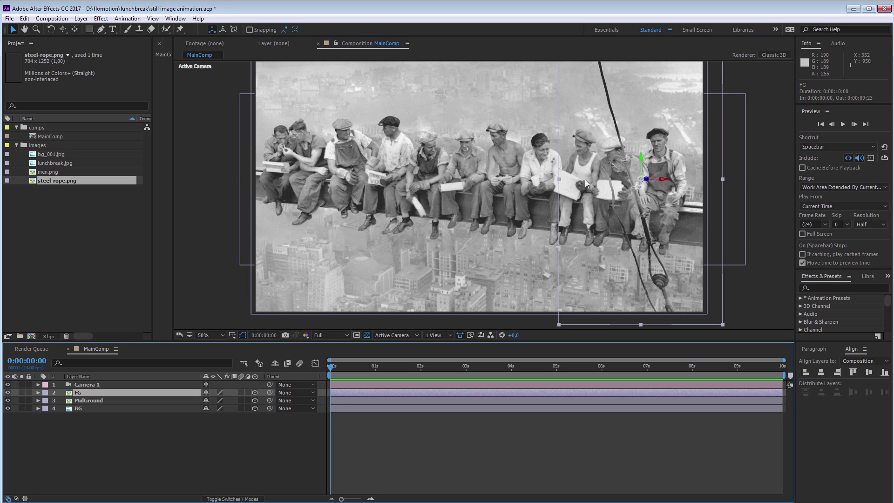
drag(647, 182, 643, 127)
key(comma)
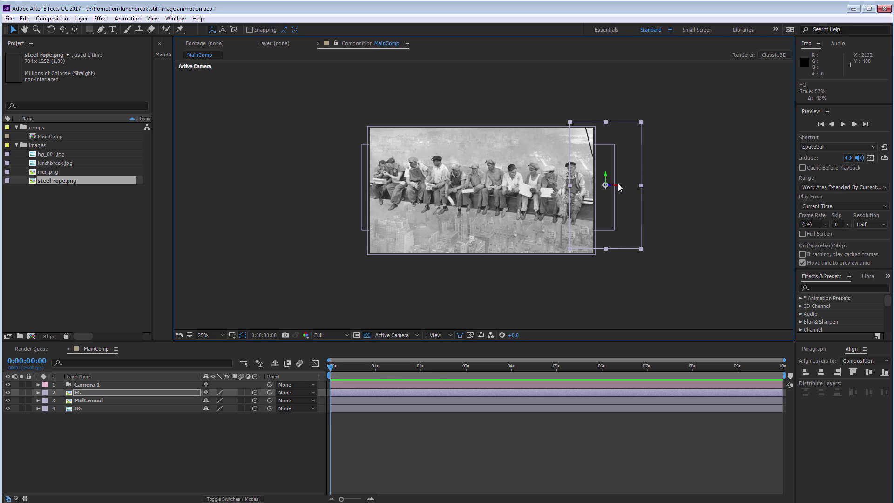
- Shrink the FG rope layer to fit the frame, then test a camera dolly
drag(614, 186, 573, 187)
drag(599, 120, 607, 126)
key(period)
key(ctrl+shift+a)
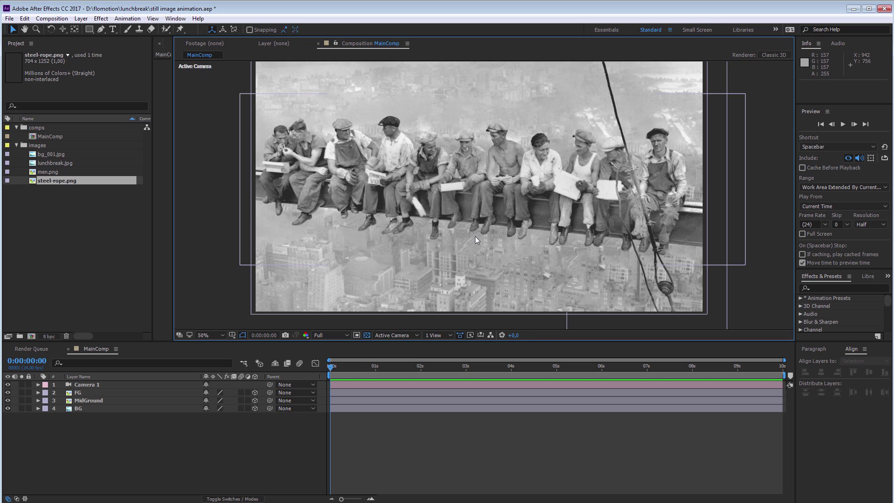
key(y)
drag(461, 242, 463, 214)
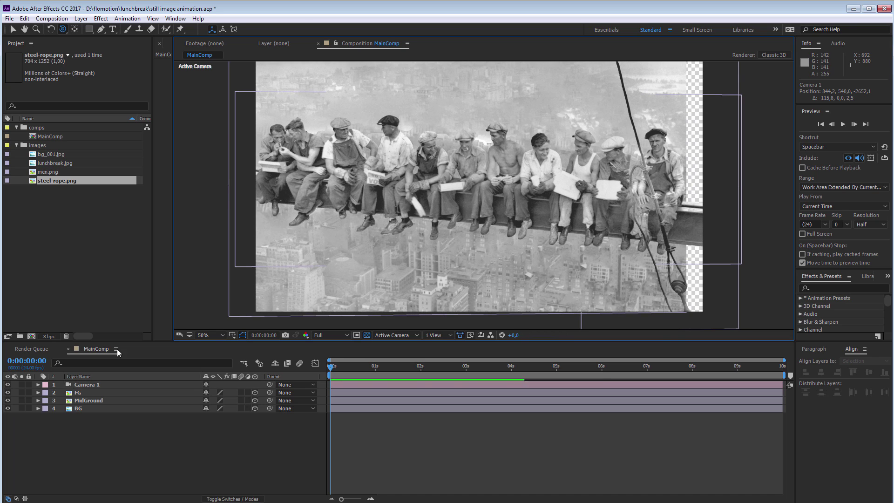
- Scale BG up to 344.7% to hide the gaps, undoing the test camera move
click(75, 410)
key(s)
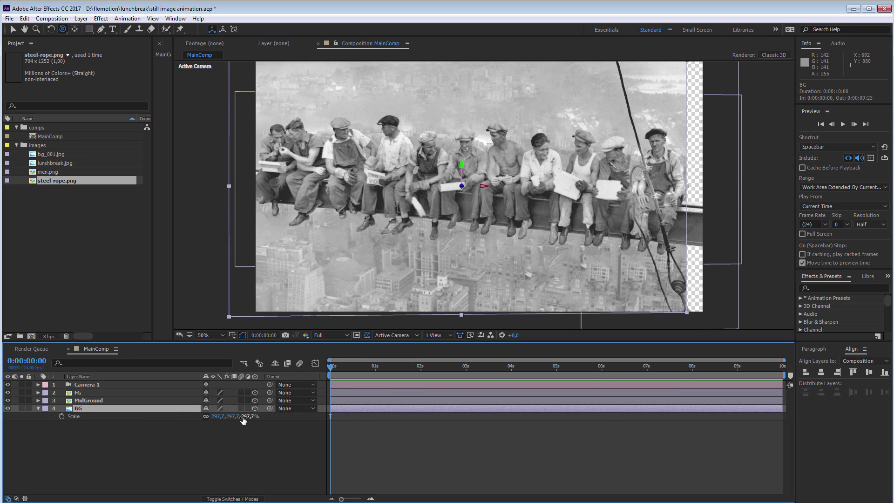
drag(243, 417, 270, 417)
drag(454, 212, 485, 214)
key(ctrl+z)
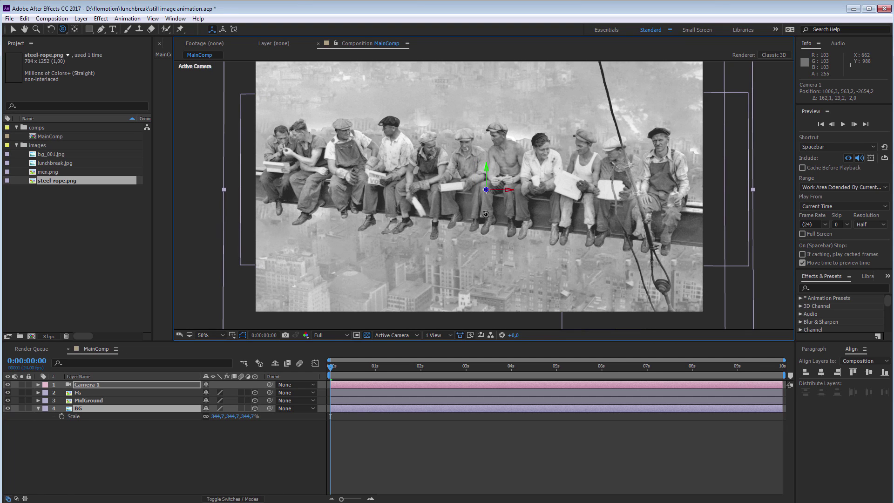
- Reset Camera 1 to head-on and keyframe Point of Interest, Position and Orientation at 0s
key(ctrl+z)
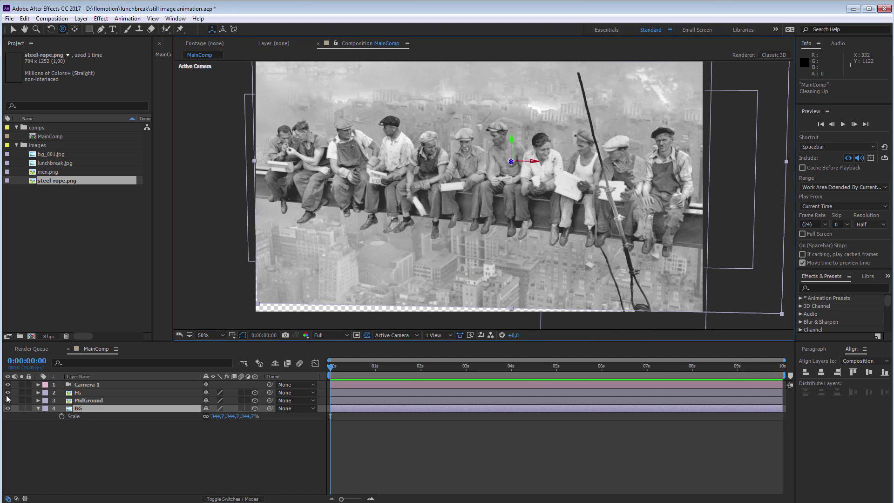
click(38, 385)
click(211, 393)
click(47, 394)
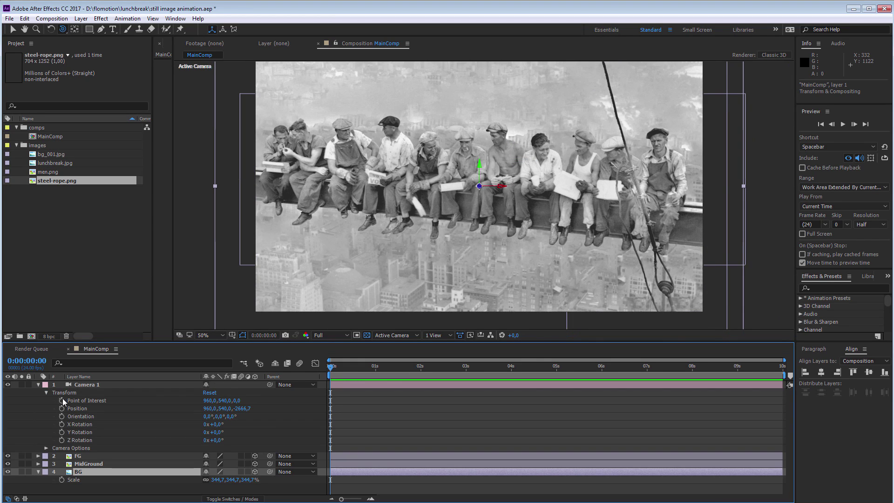
click(62, 401)
click(62, 409)
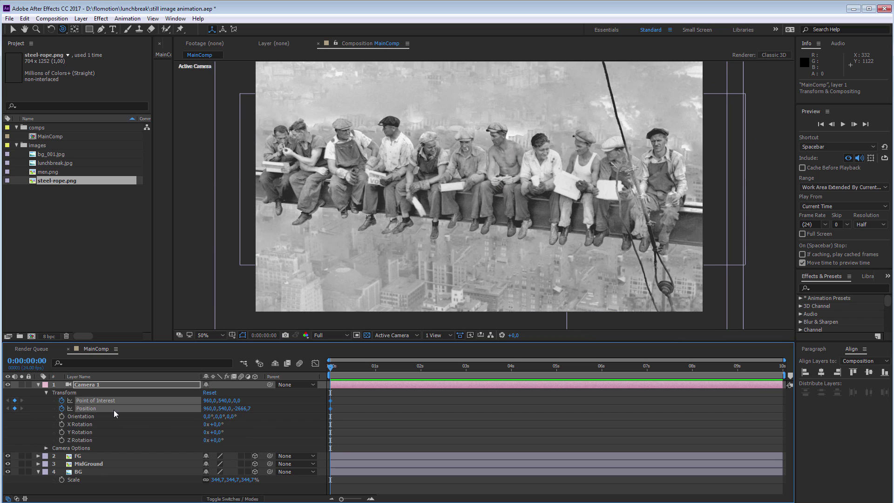
click(62, 416)
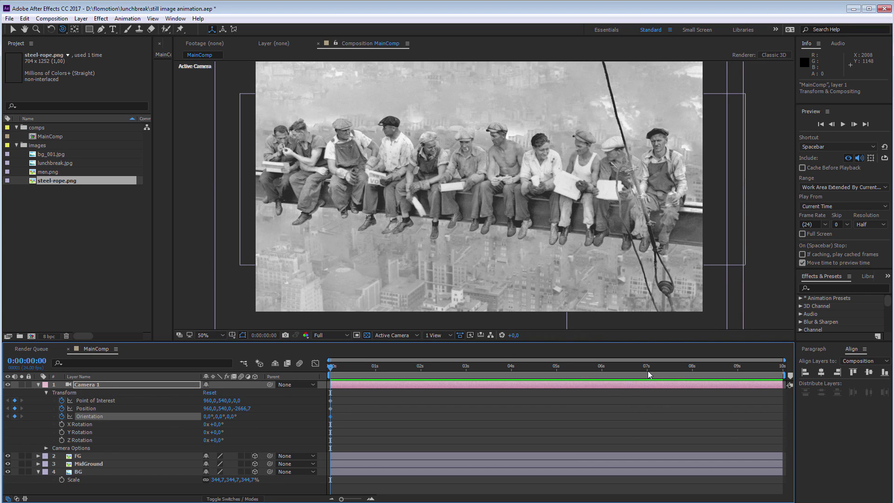
- At 8s, orbit Camera 1 and dolly it closer for the ending pose
click(692, 372)
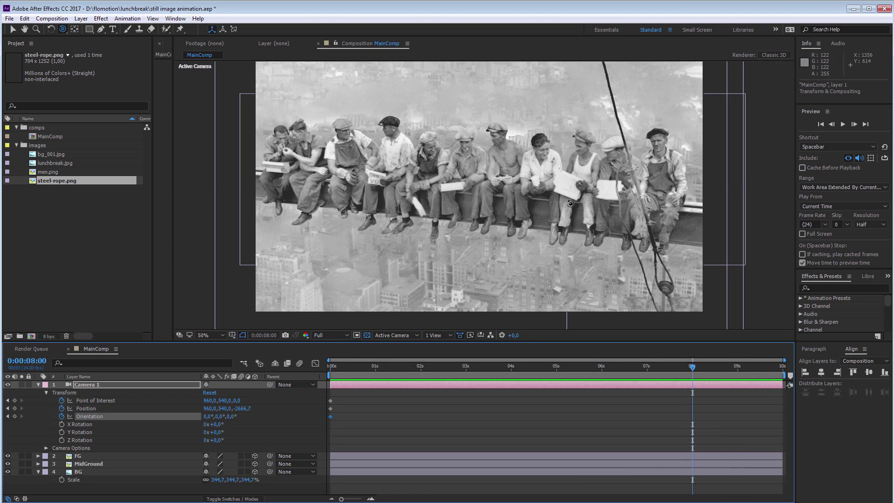
click(570, 205)
drag(569, 205, 572, 204)
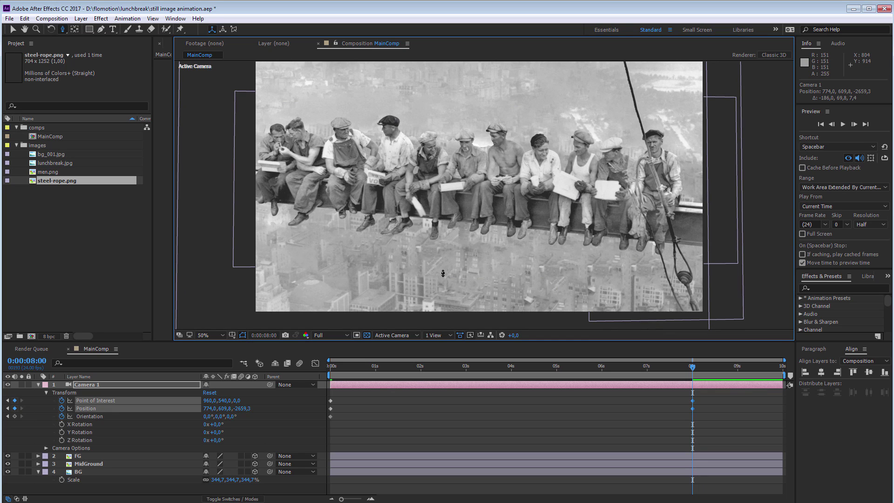
drag(443, 274, 433, 249)
key(c)
key(c)
- End the work area at 8s, RAM-preview the camera move from the start, and enlarge the viewer
key(n)
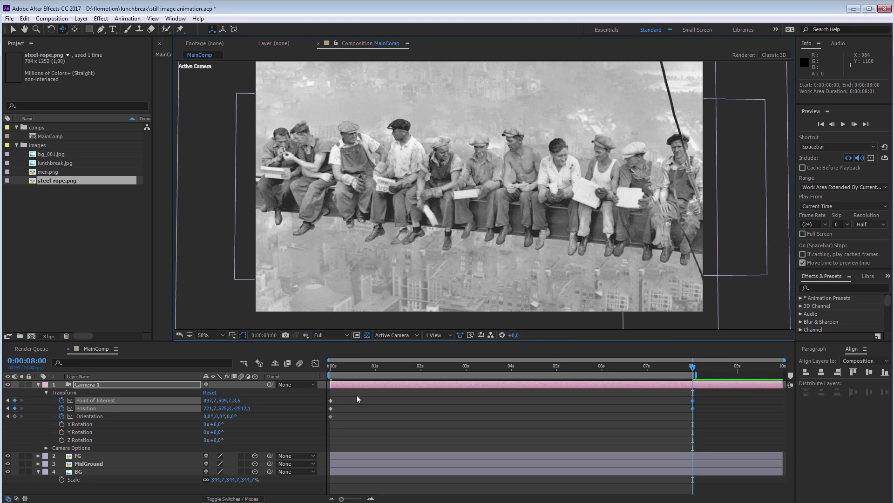
click(333, 373)
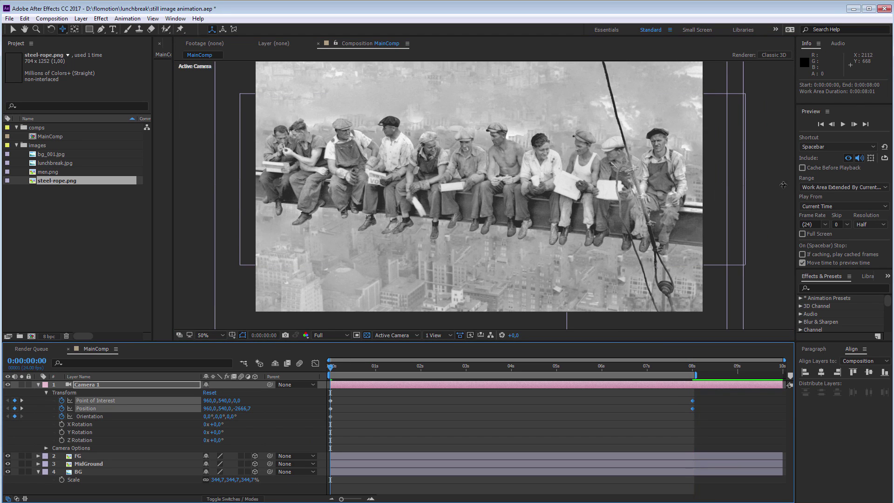
key(space)
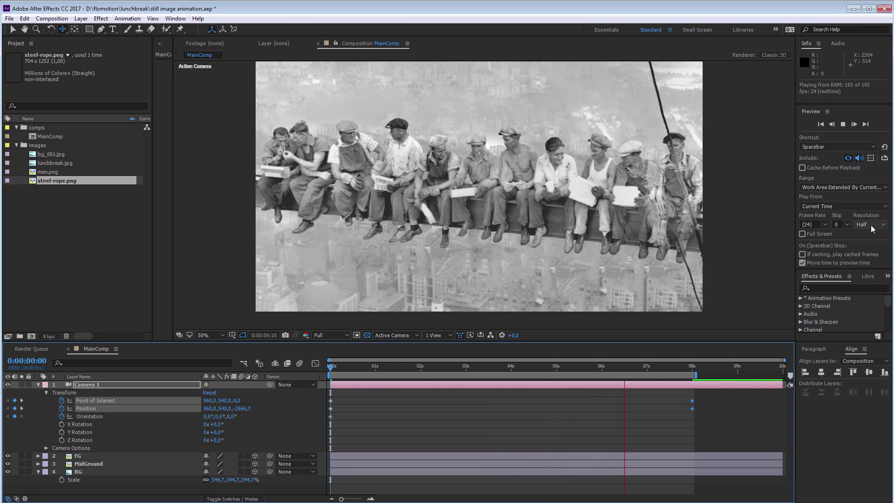
key(space)
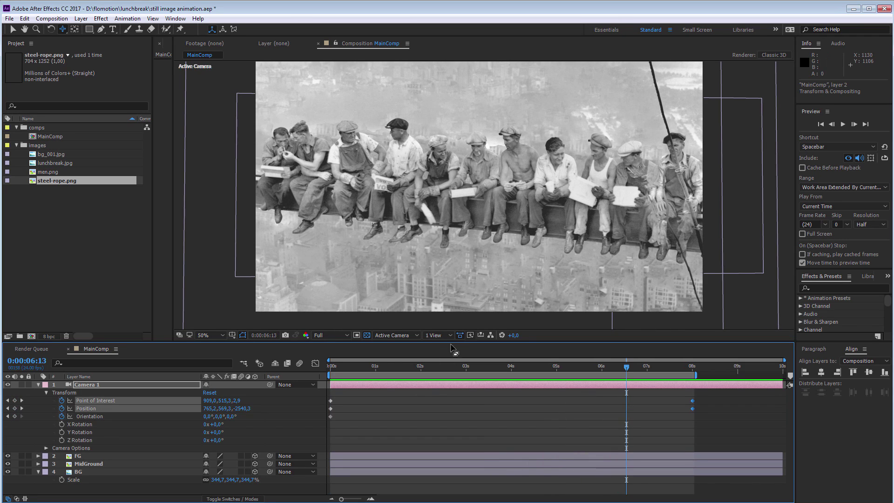
drag(451, 342, 449, 373)
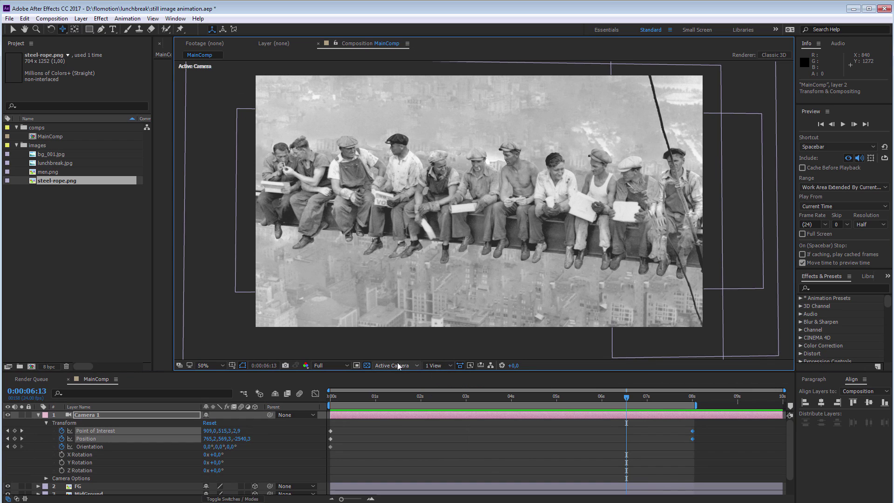
- Switch the viewer to Custom View 1 and zoom to frame the camera and layers
click(405, 365)
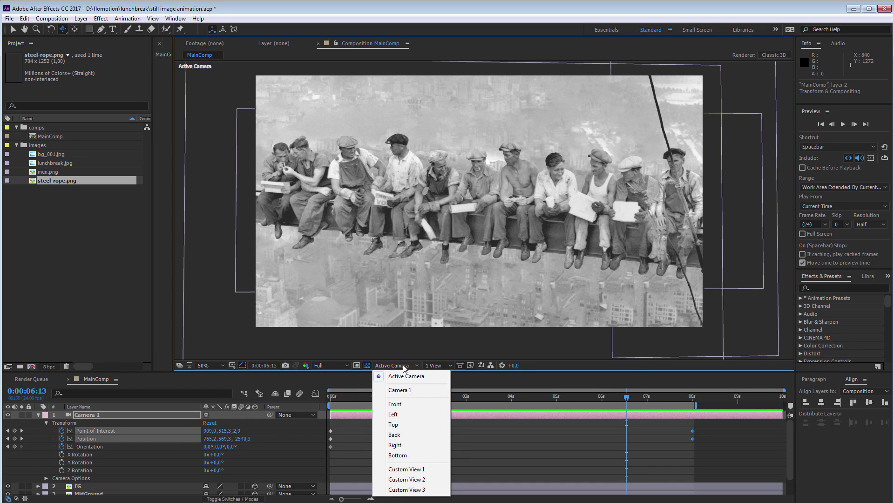
click(403, 469)
scroll(504, 153, down, 6)
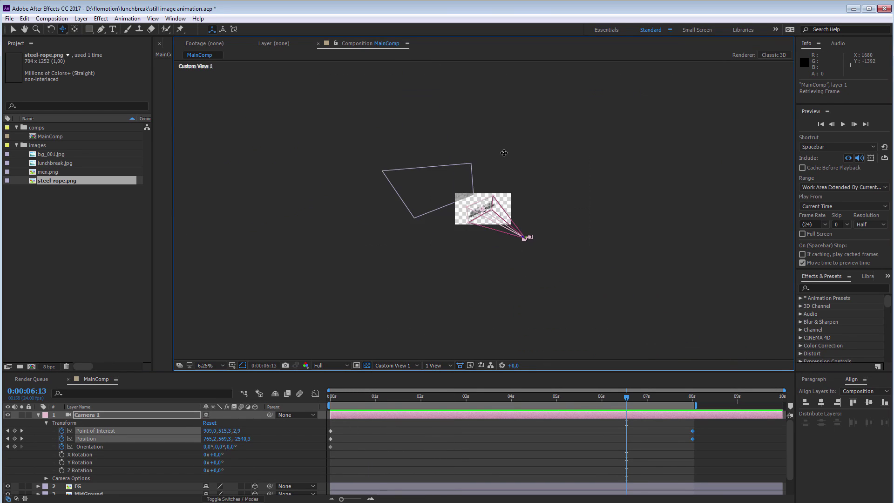
scroll(504, 153, up, 4)
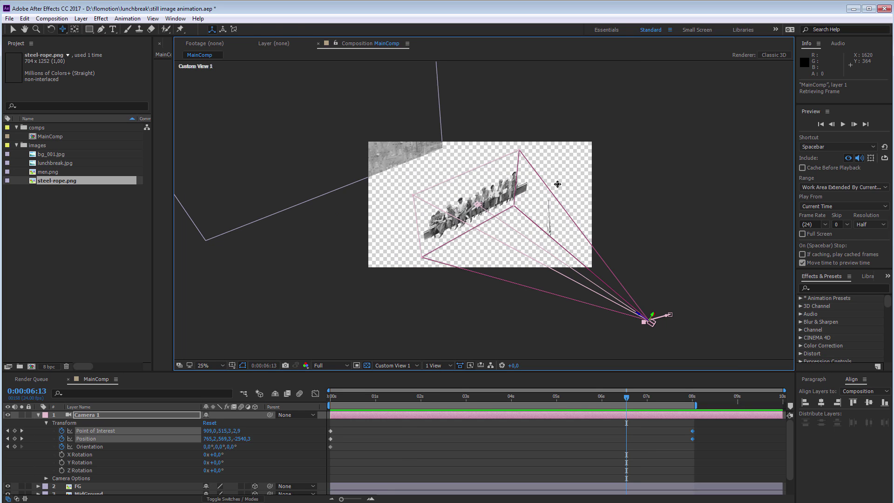
key(v)
key(comma)
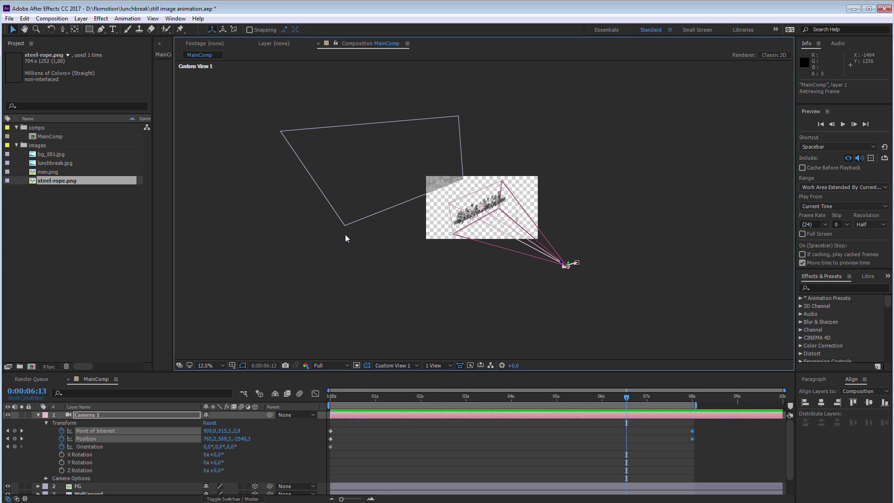
key(period)
key(period)
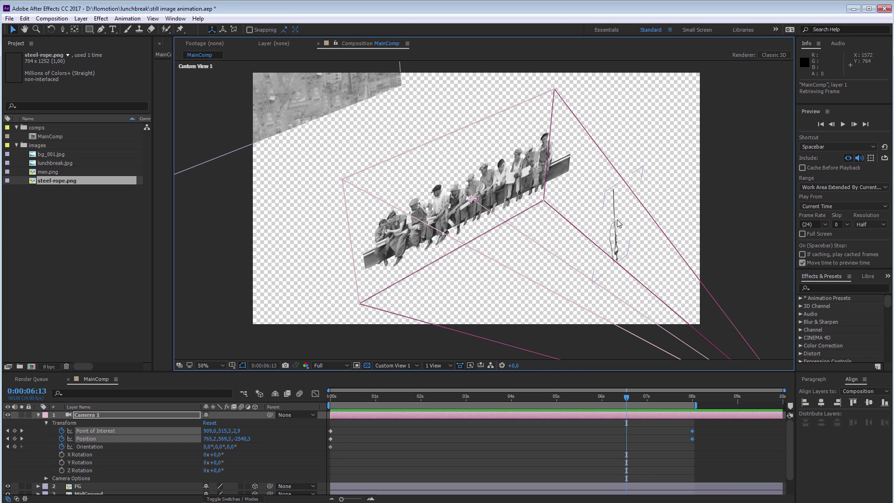
key(comma)
- Scrub the time indicator back to 0 to watch the camera's path
click(334, 400)
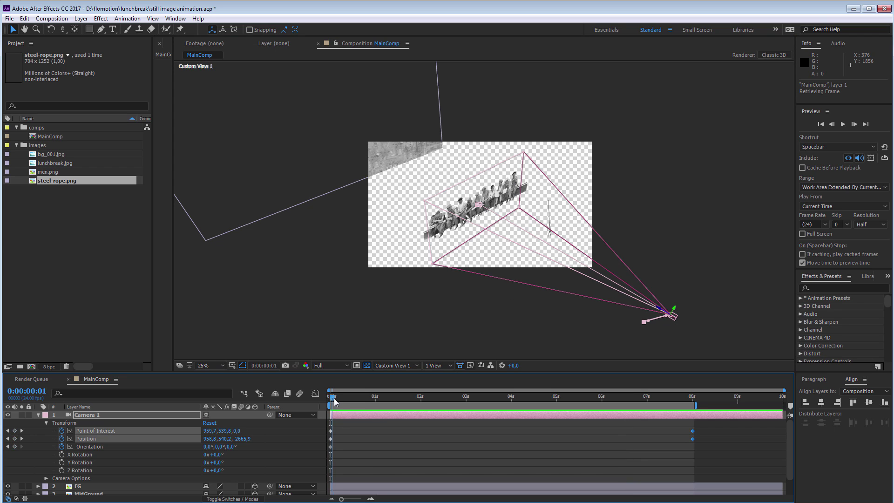
drag(335, 402, 326, 418)
scroll(423, 193, down, 1)
scroll(423, 193, up, 1)
- Return the viewer to Active Camera at 50% zoom, centred on the photo
click(393, 366)
click(397, 376)
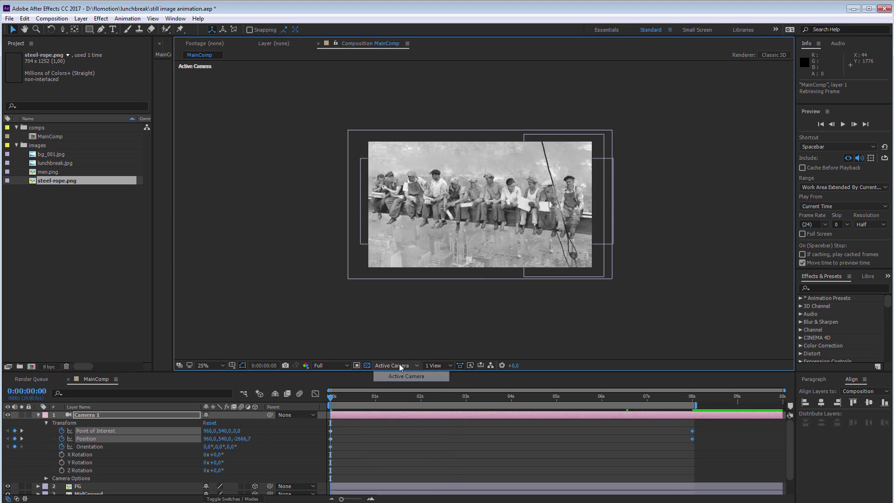
click(662, 268)
key(period)
drag(533, 157, 488, 169)
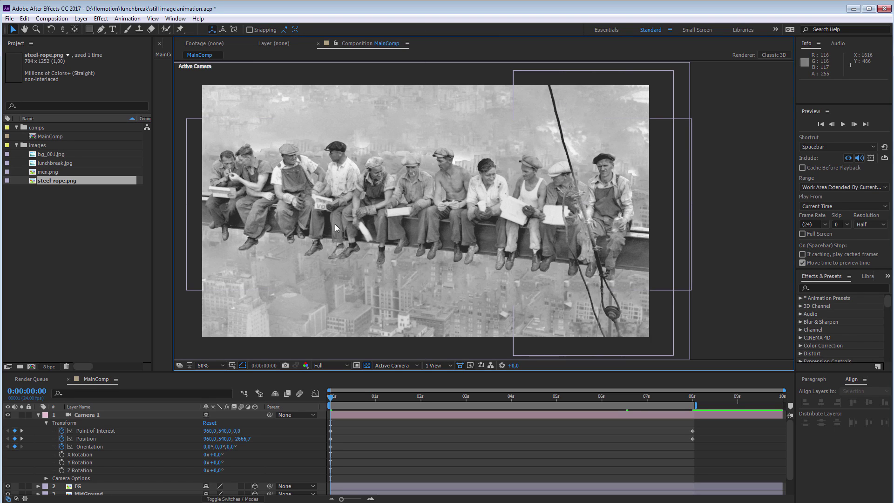
- Turn on Camera 1's Depth of Field and raise Aperture to 206,1
click(46, 478)
scroll(45, 478, down, 3)
click(127, 431)
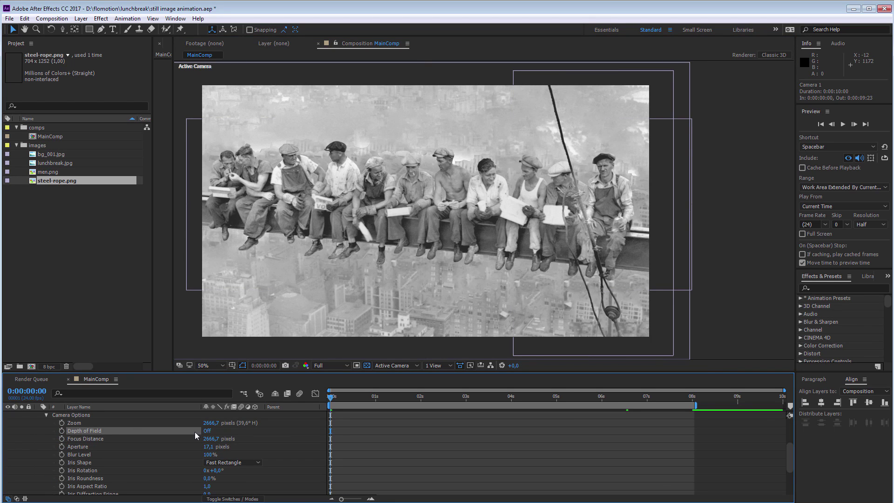
click(208, 431)
drag(209, 447, 297, 459)
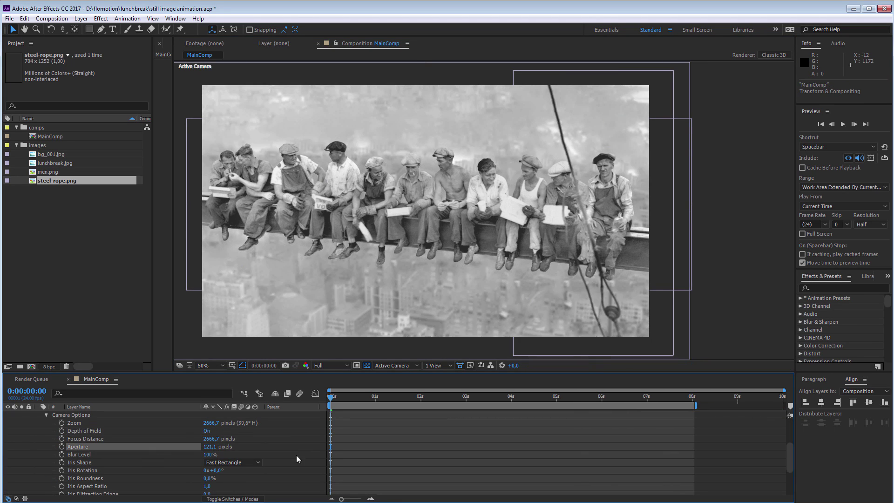
drag(207, 446, 248, 451)
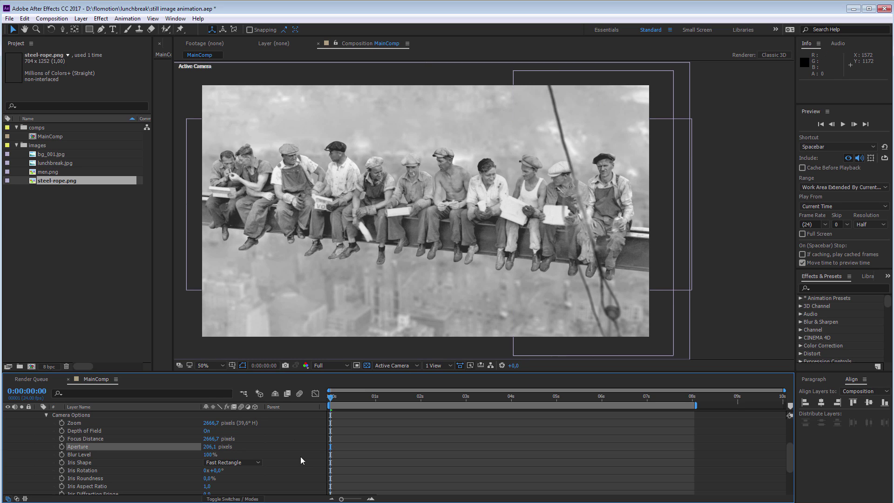
click(207, 432)
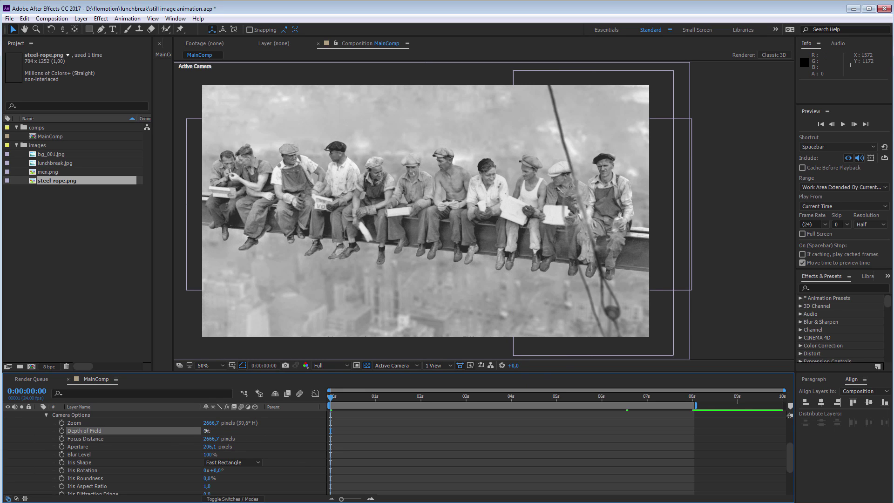
click(207, 431)
click(78, 439)
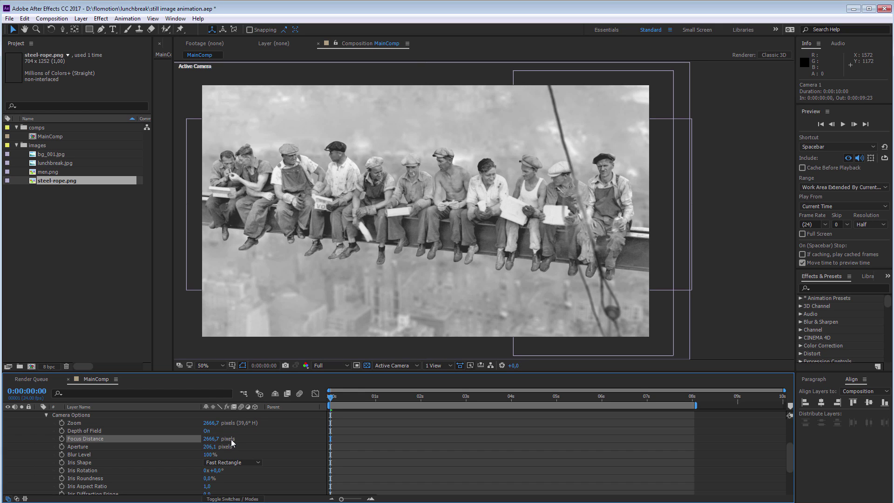
- Keyframe Focus Distance at 2666,7 at 2s and 1600 at 0s for a rack focus
click(62, 439)
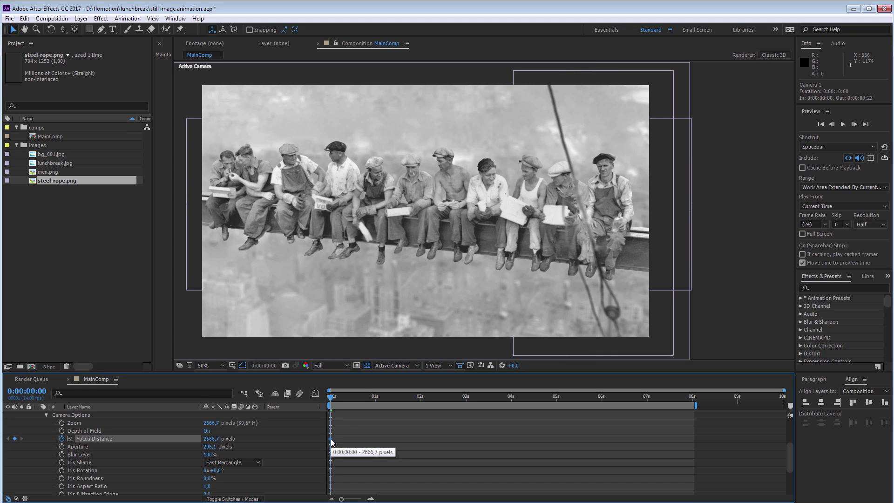
drag(331, 442, 418, 445)
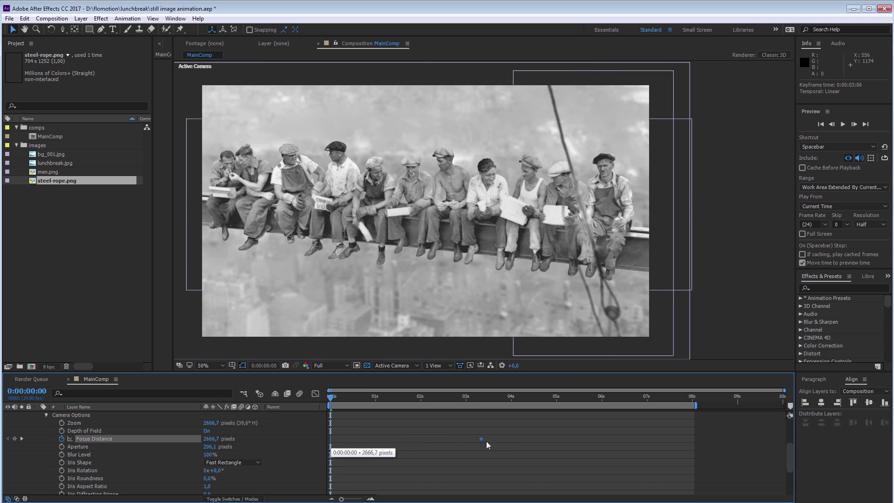
drag(502, 440, 438, 440)
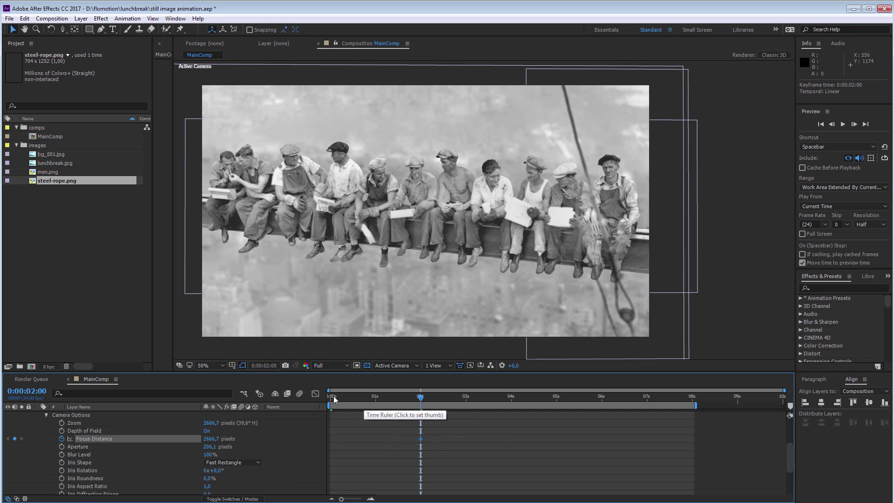
click(331, 399)
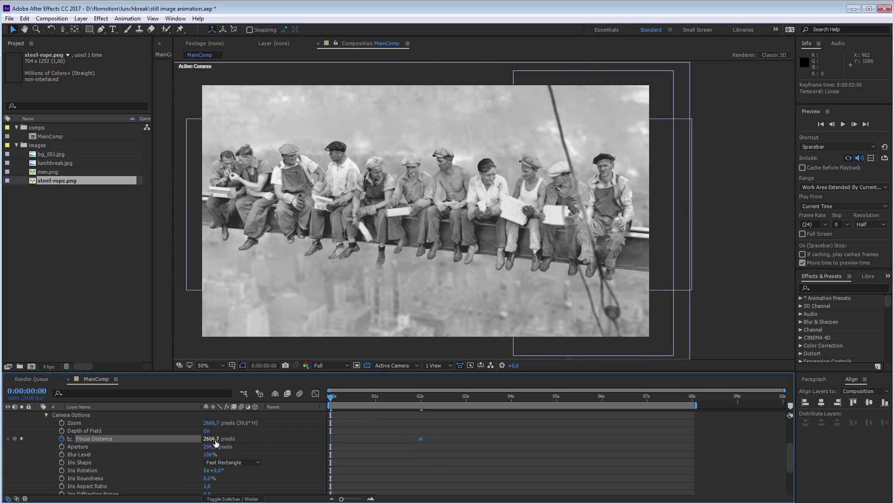
mouse_move(212, 439)
mouse_down()
mouse_move(201, 442)
mouse_move(220, 441)
mouse_up()
click(220, 440)
text(1600)
key(Return)
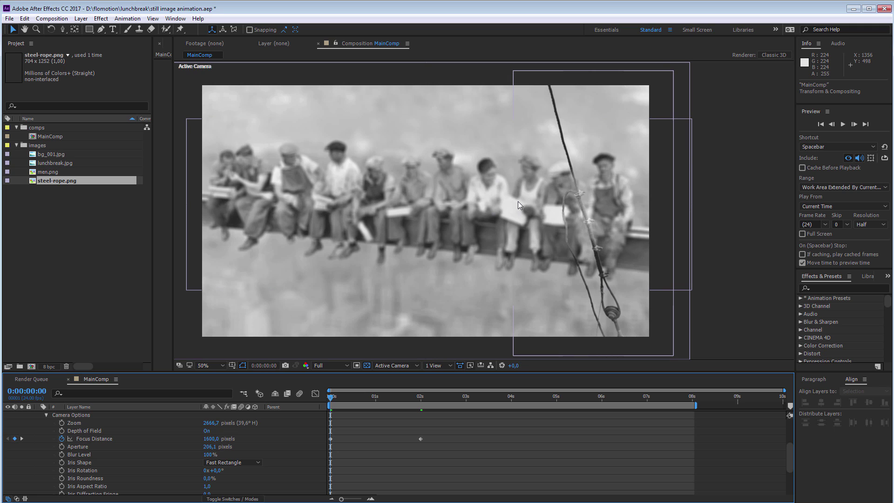
- Set Camera 1's Blur Level to 75% under Camera Options
click(80, 448)
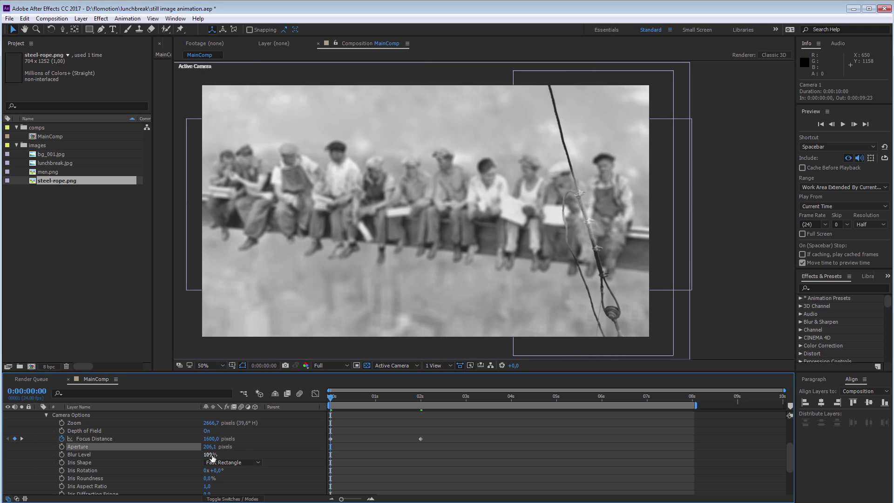
click(210, 455)
text(75)
key(Return)
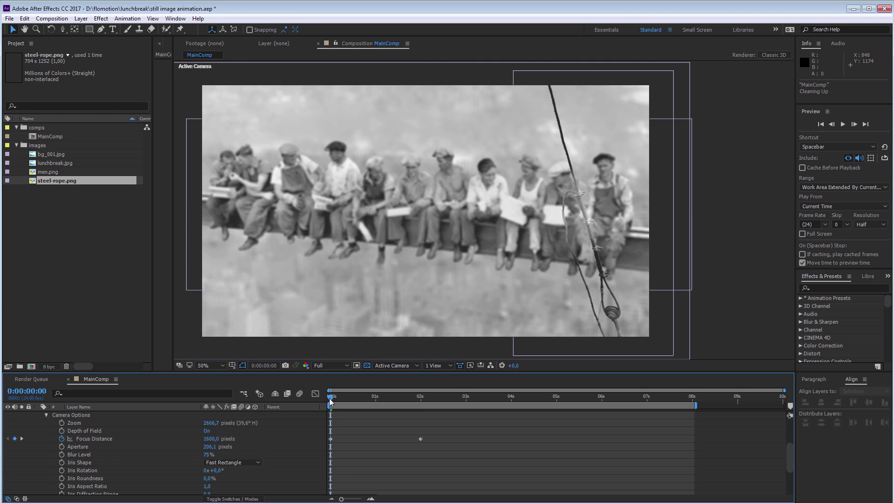